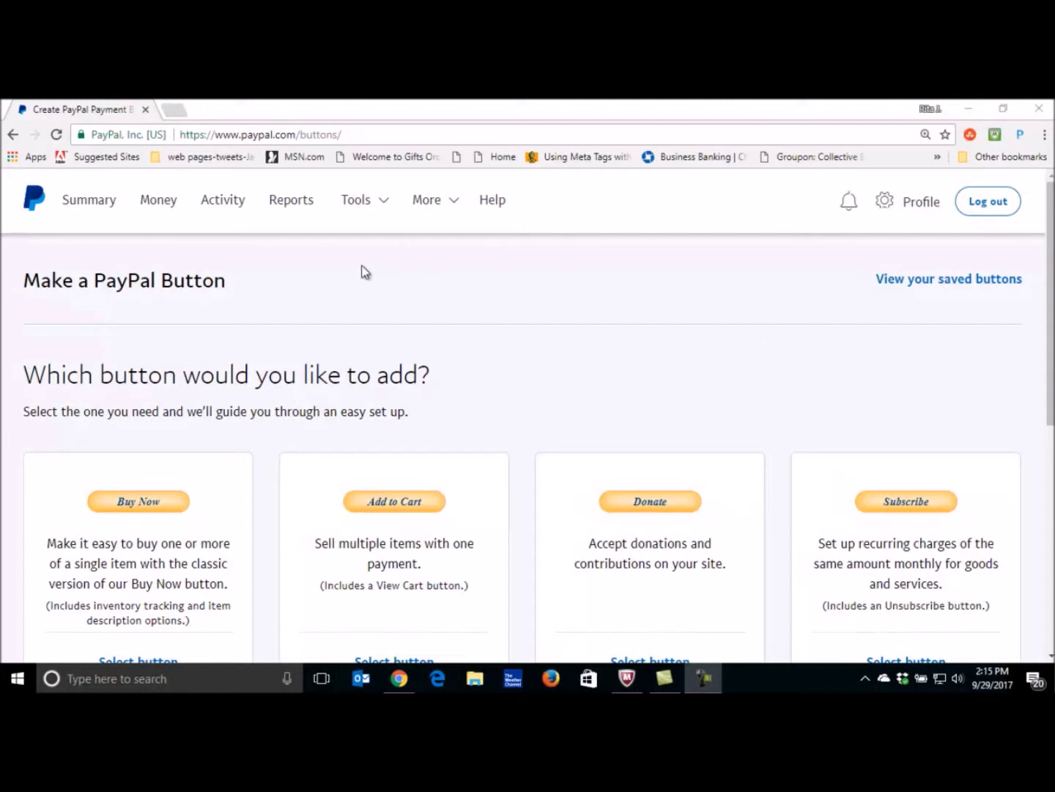
# - Go to the PayPal buttons page and choose Buy Now as the button to create
pyautogui.moveTo(332, 226)
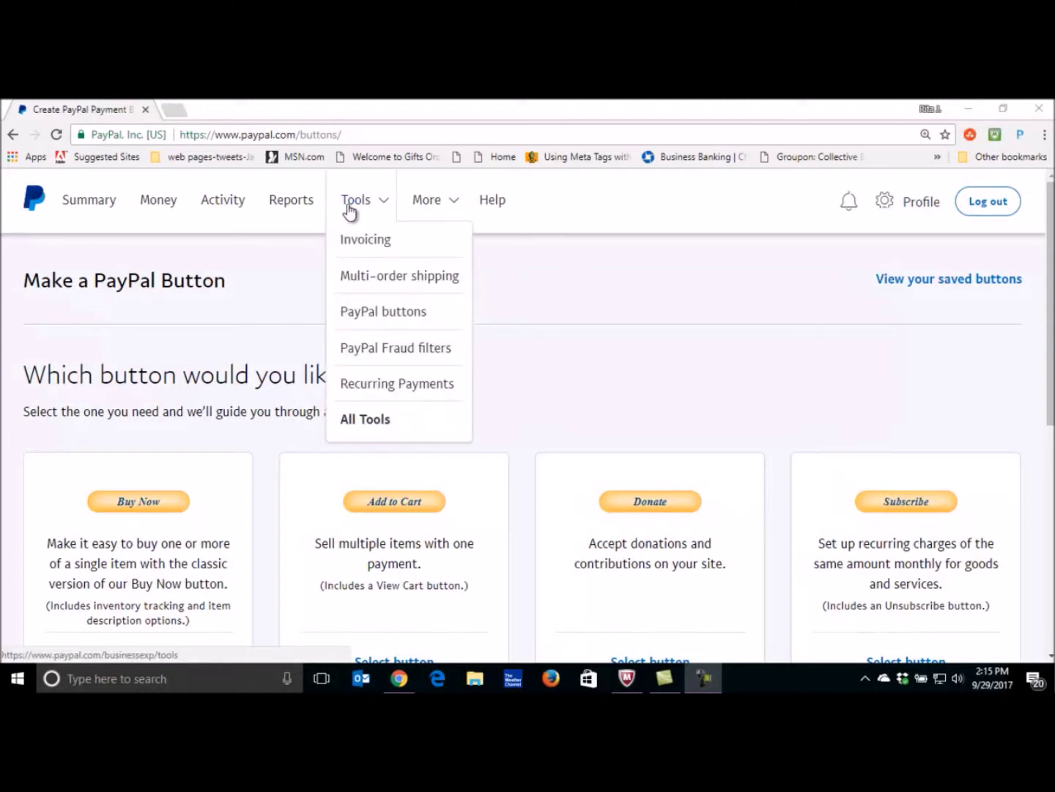
pyautogui.click(378, 315)
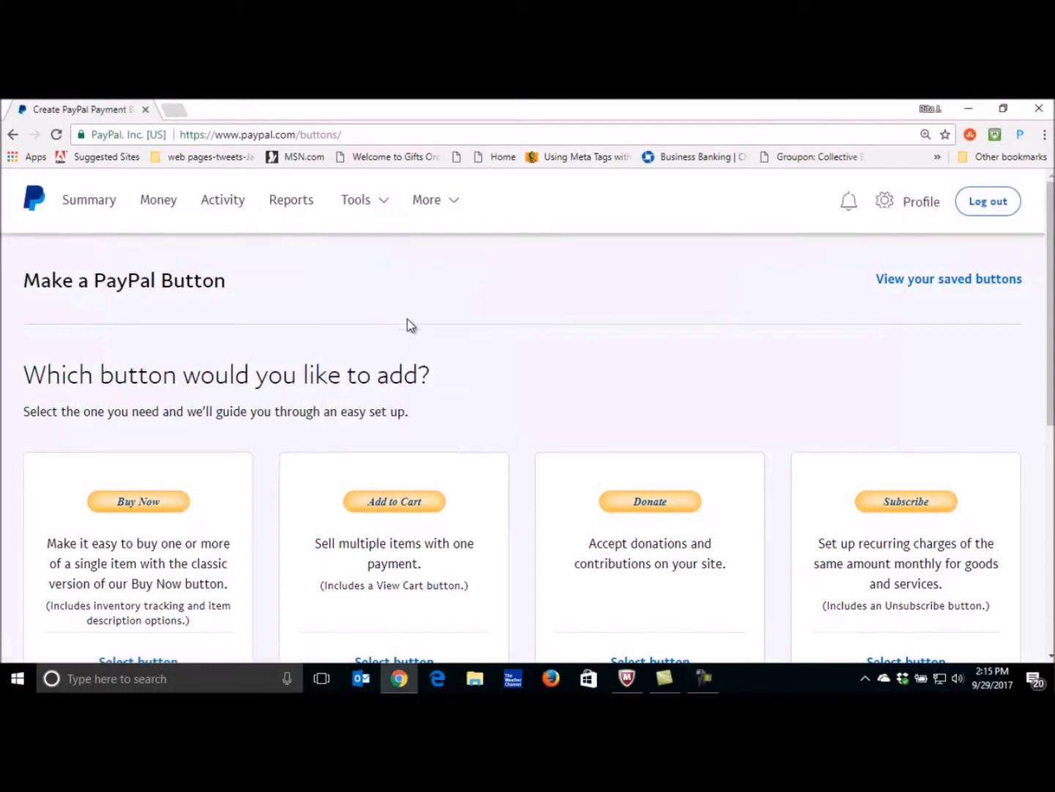
pyautogui.scroll(-1, 1051, 330)
pyautogui.scroll(-2, 535, 440)
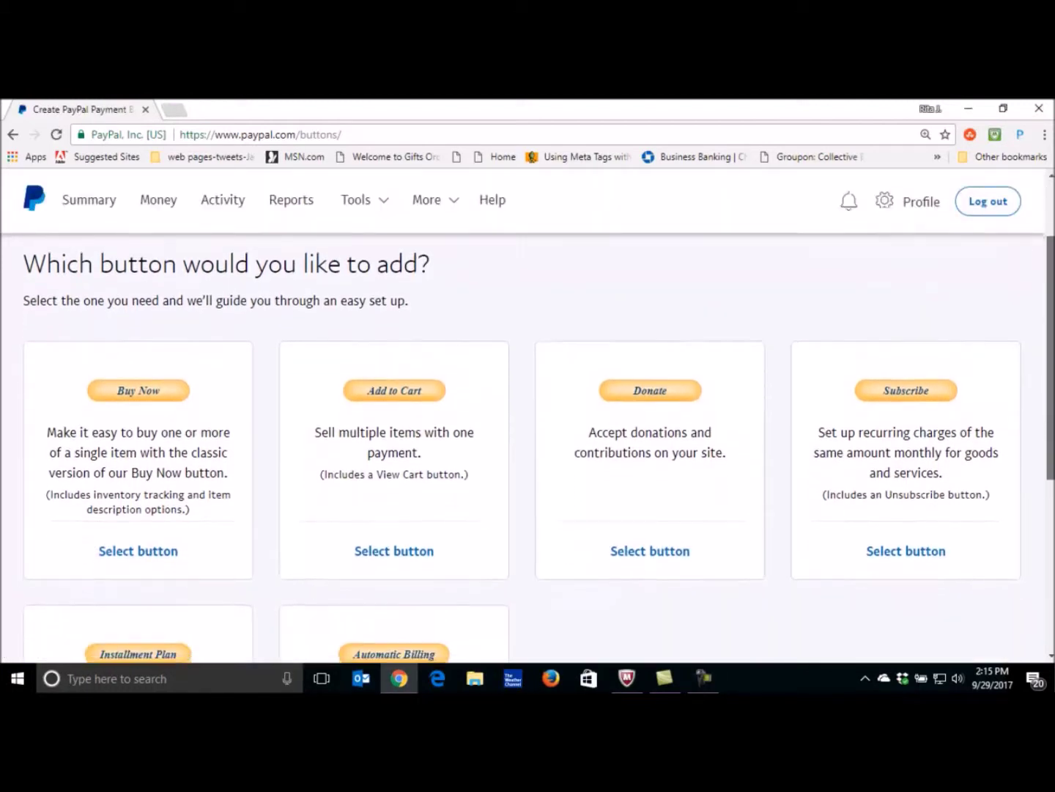
pyautogui.scroll(-3, 535, 440)
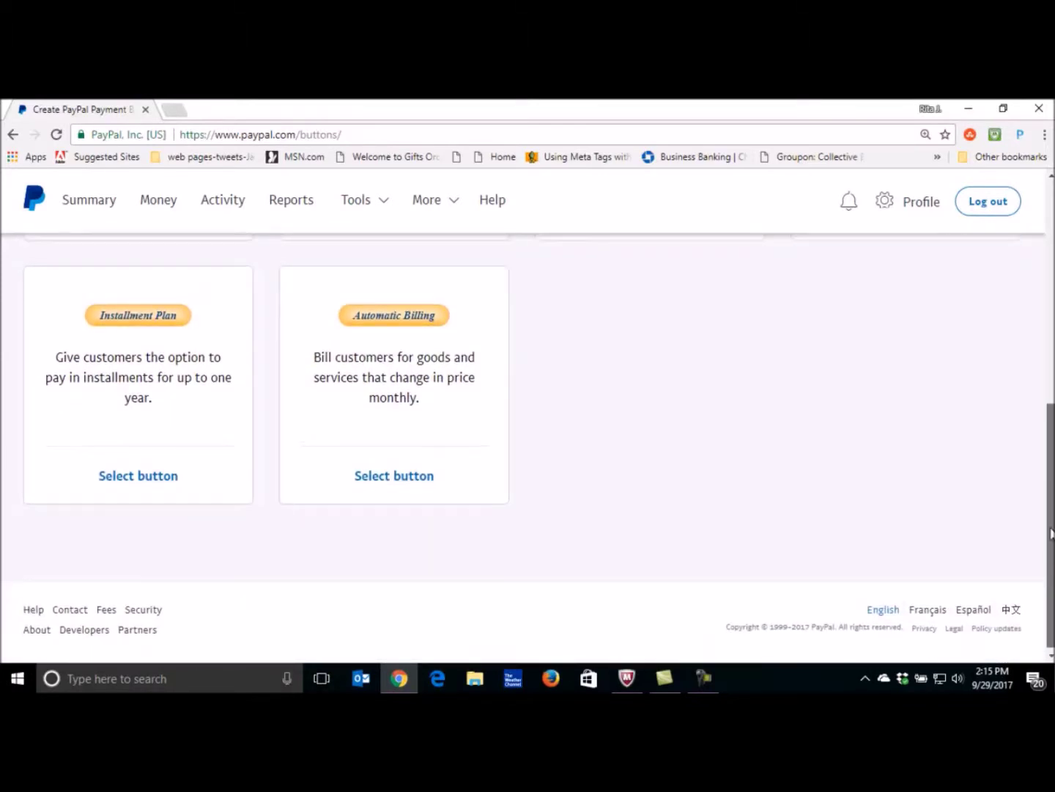
pyautogui.scroll(4, 1035, 462)
pyautogui.scroll(1, 1042, 396)
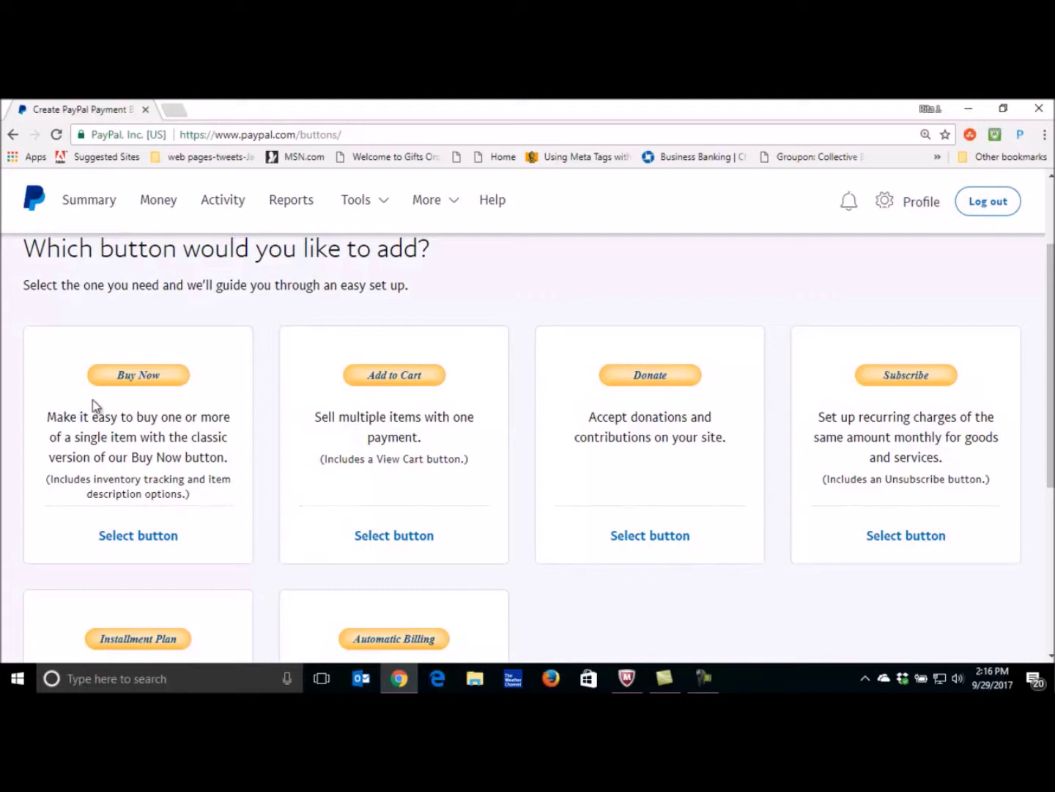
pyautogui.click(130, 538)
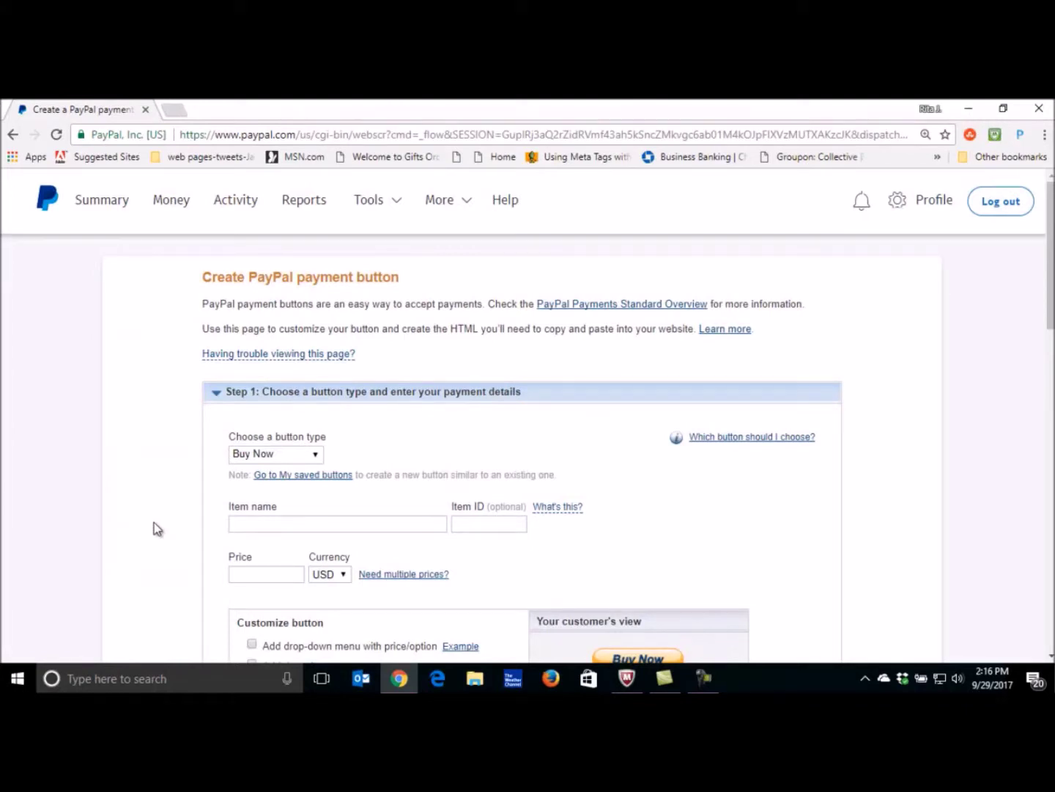
# - Keep the Buy Now button type, name the item "blue blouse" and set its price to 25.99 USD
pyautogui.click(317, 459)
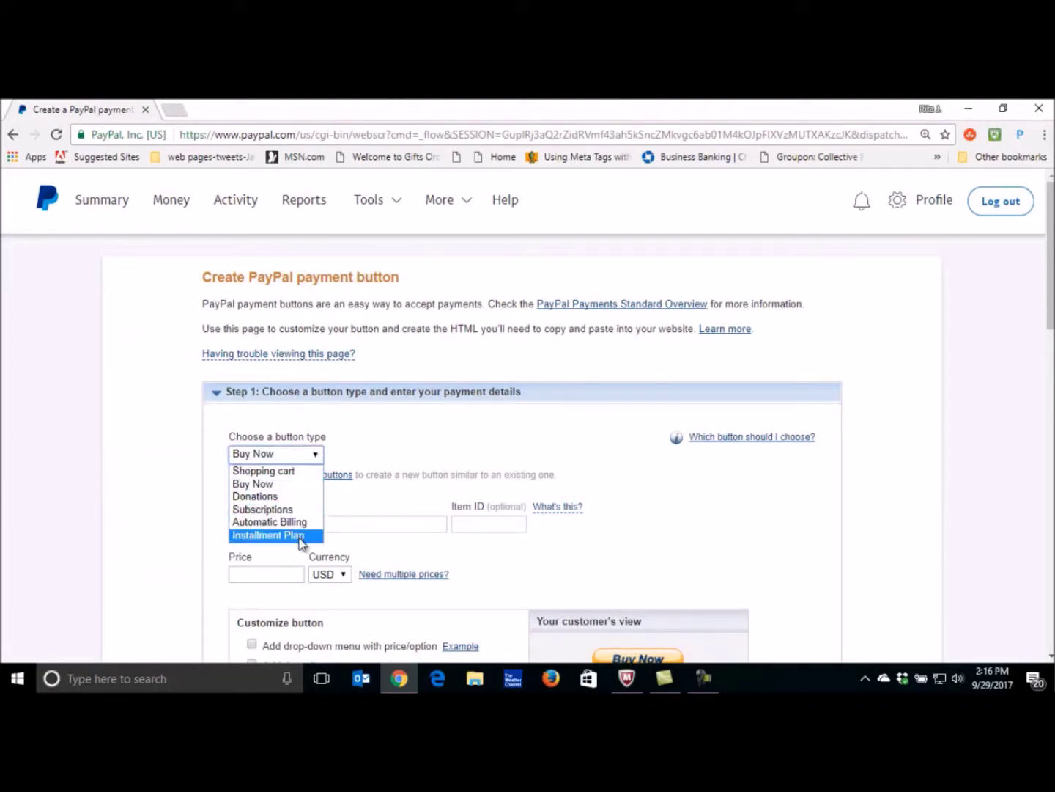
pyautogui.click(361, 461)
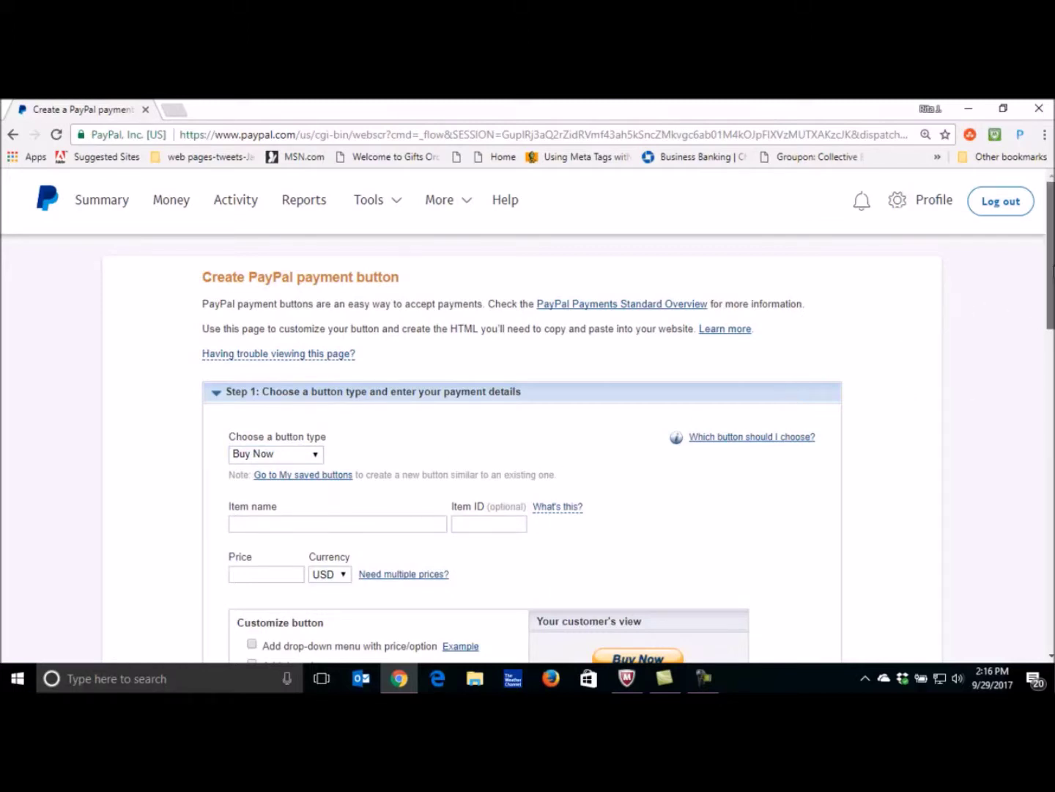
pyautogui.scroll(-2, 1050, 269)
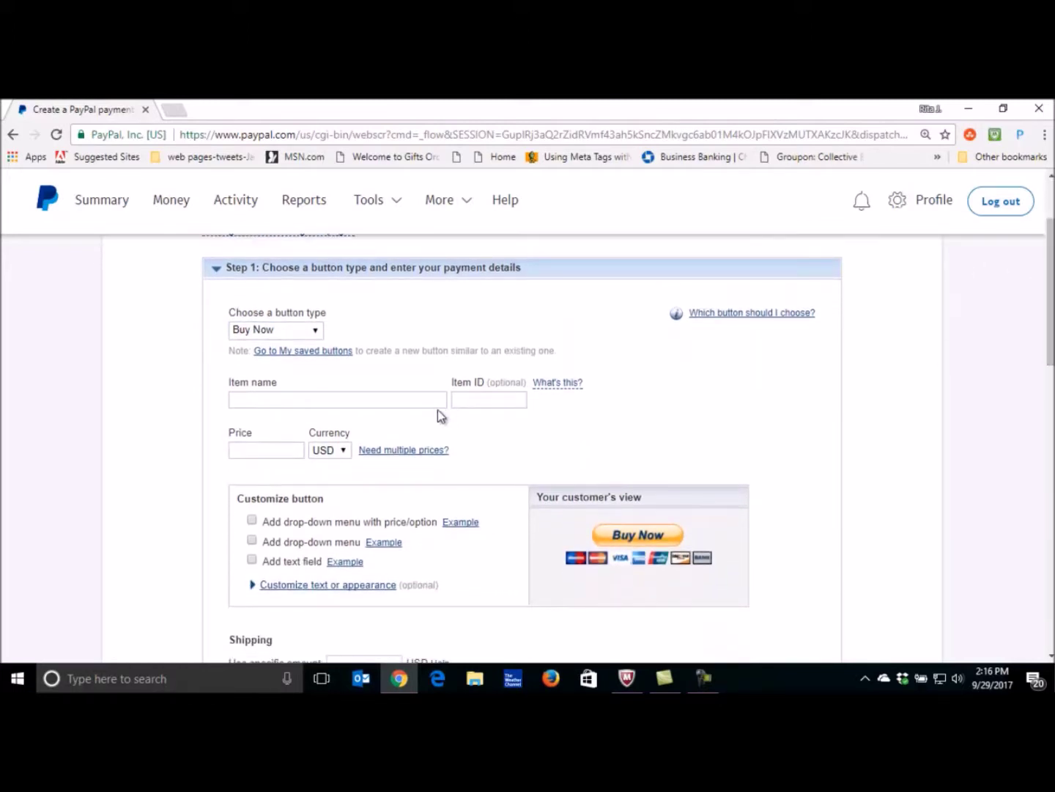
pyautogui.click(353, 398)
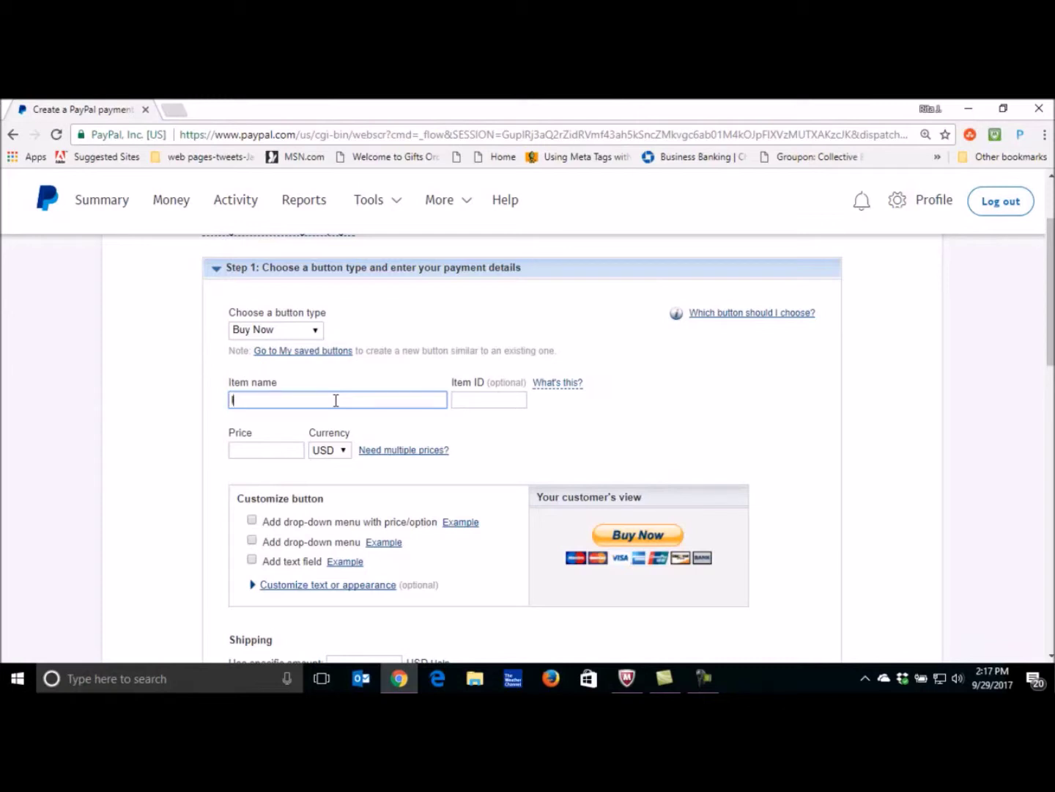
pyautogui.write('blue')
pyautogui.write('blouse')
pyautogui.click(255, 448)
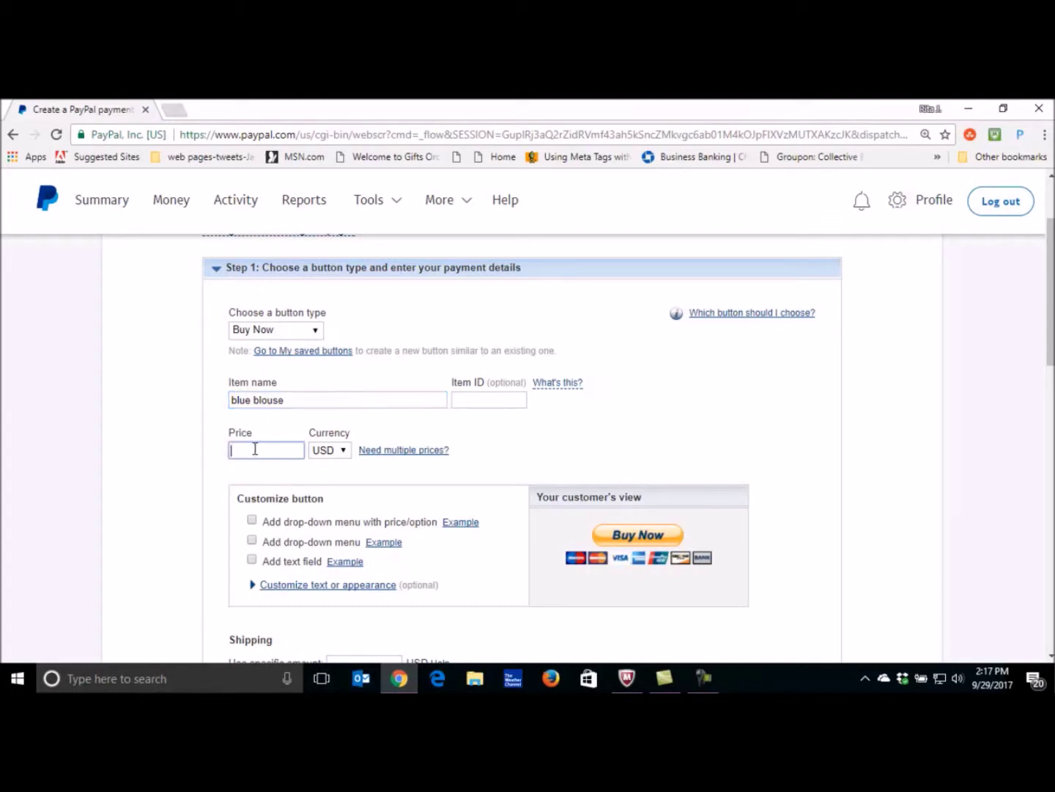
pyautogui.write('25.99')
pyautogui.moveTo(1051, 316); pyautogui.dragTo(1050, 370)
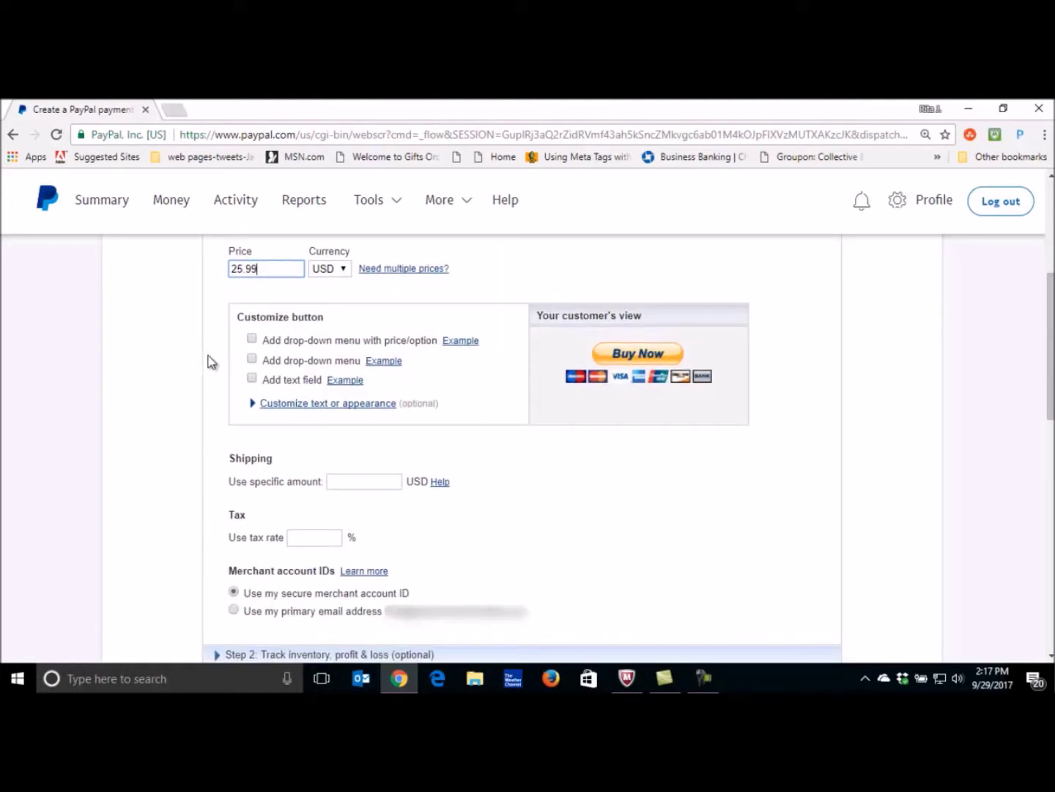
pyautogui.click(251, 340)
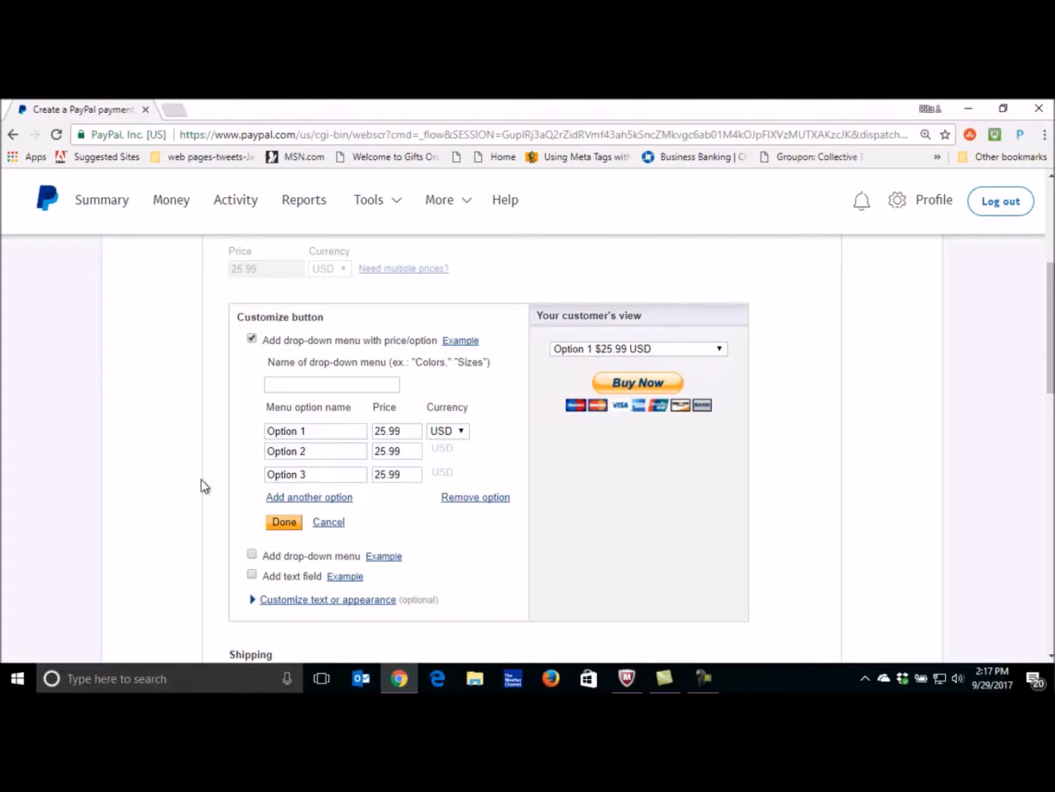
pyautogui.click(327, 523)
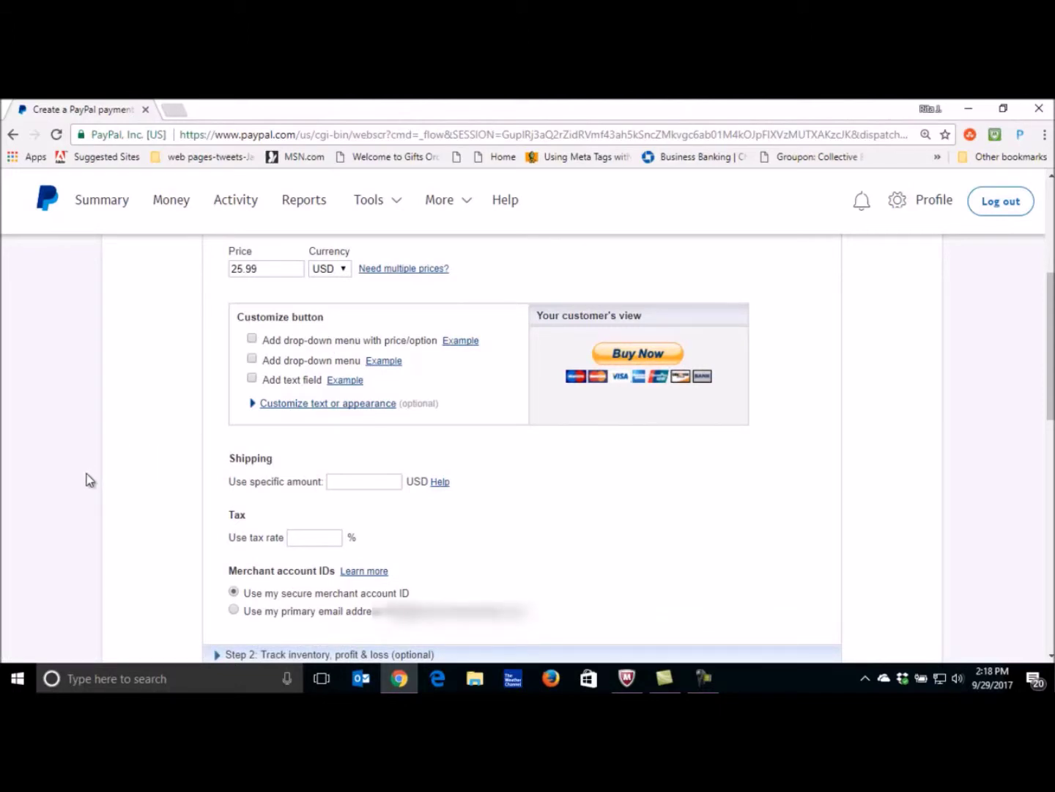
# - Expand the text and appearance options, try the smaller button, and restore the standard size with credit card logos
pyautogui.click(295, 405)
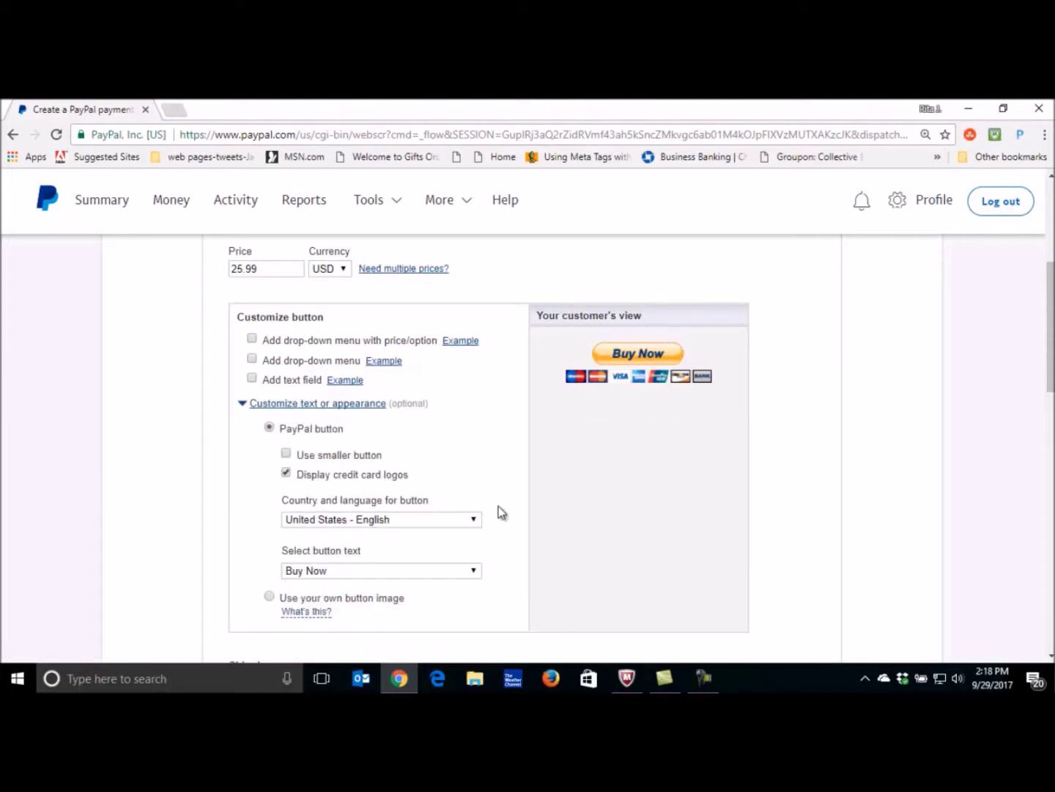
pyautogui.click(286, 453)
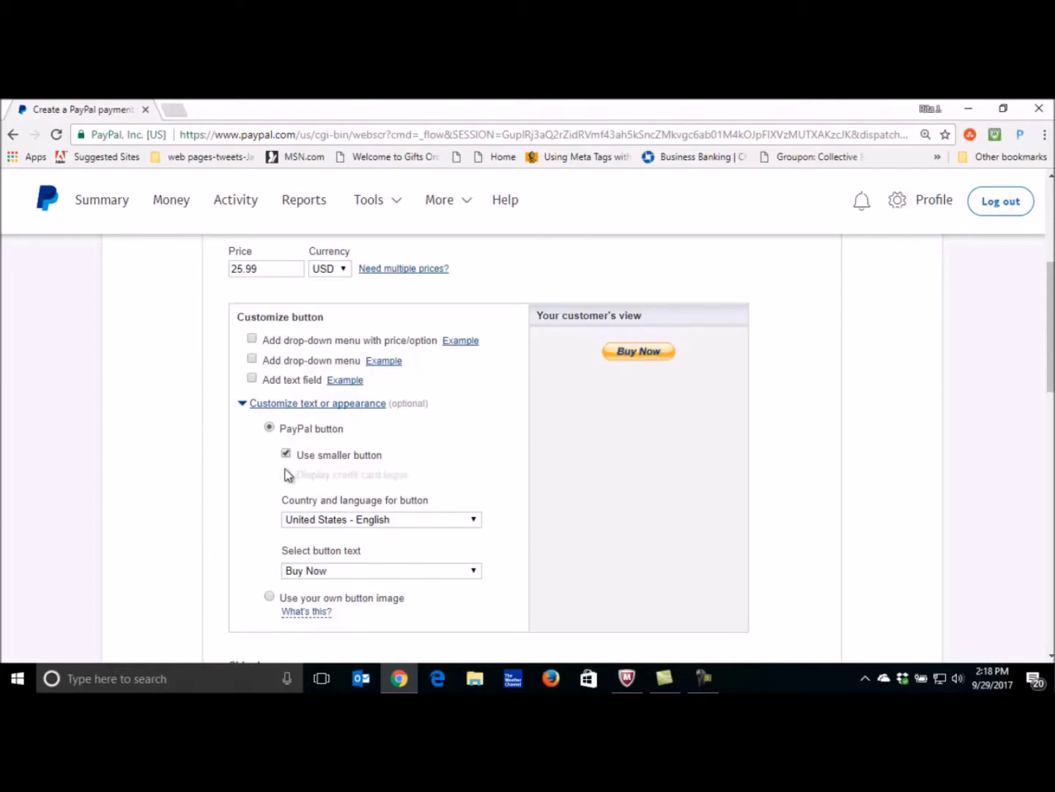
pyautogui.click(286, 455)
pyautogui.click(288, 473)
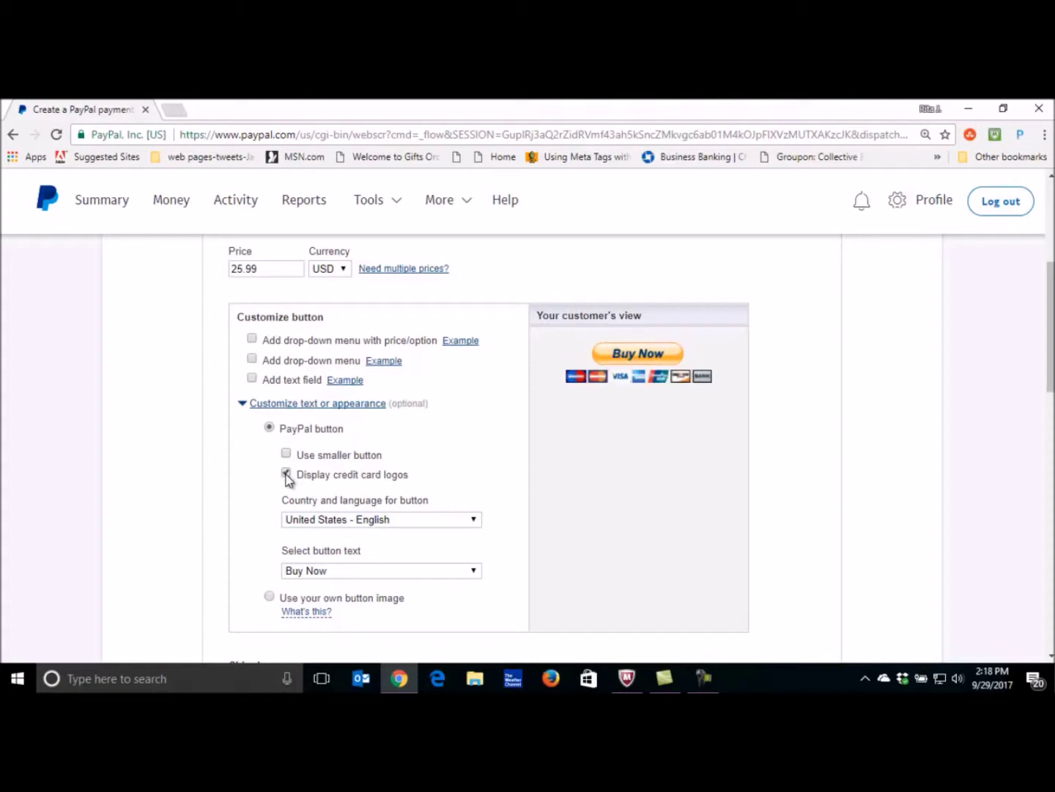
# - Check the button text choices and try using an own button image before switching back to the PayPal button
pyautogui.scroll(-2, 1050, 337)
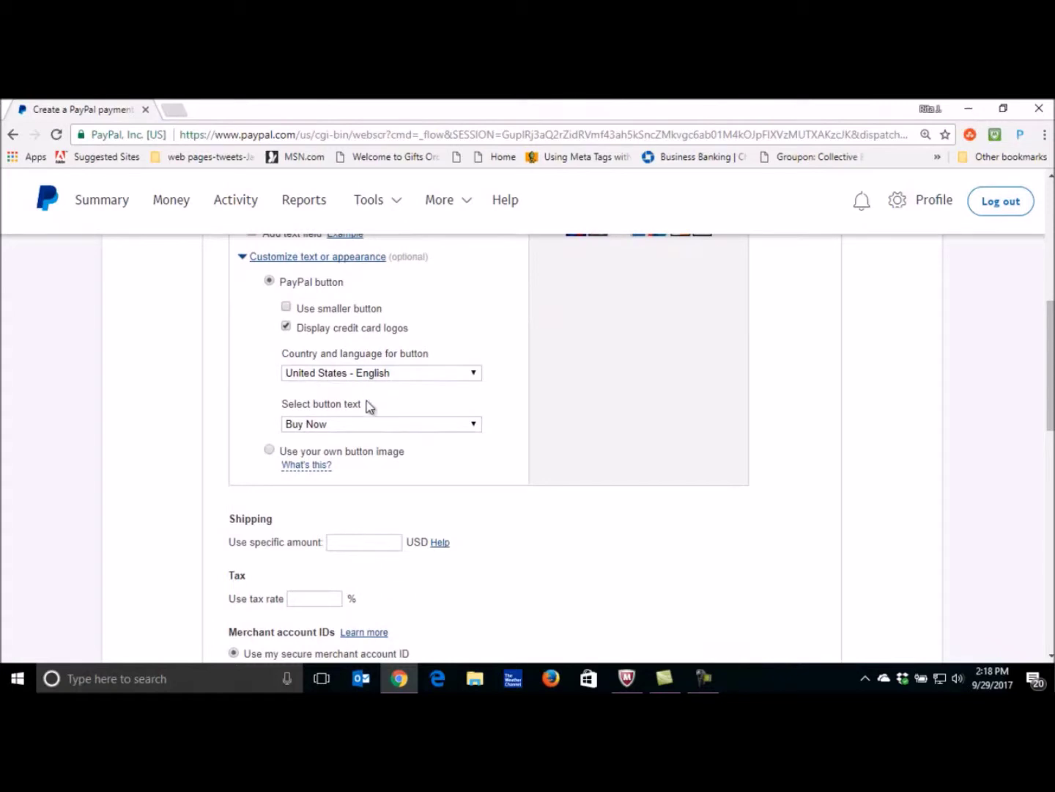
pyautogui.click(472, 424)
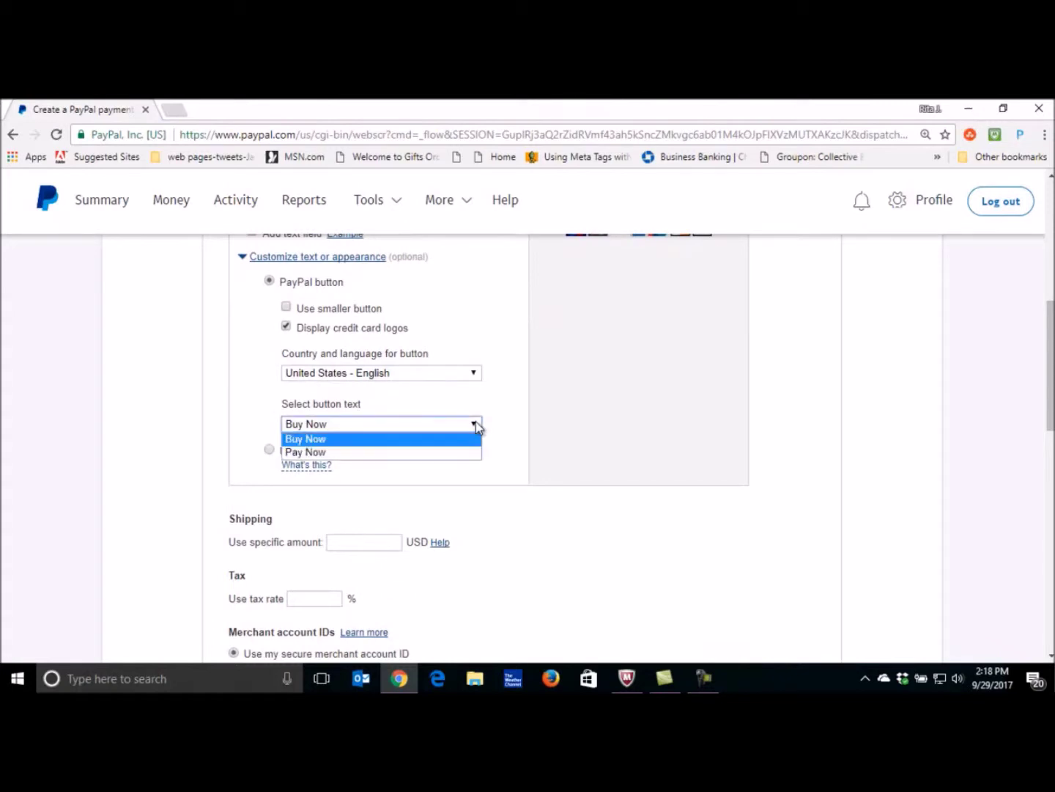
pyautogui.click(476, 421)
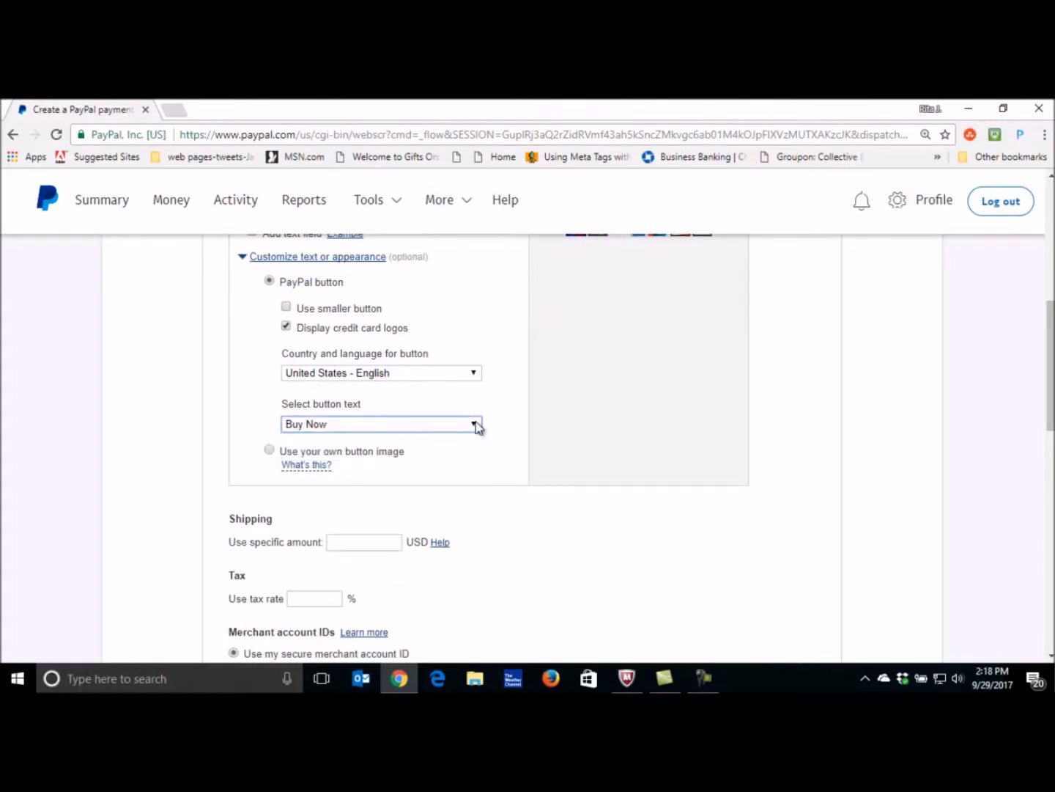
pyautogui.click(269, 451)
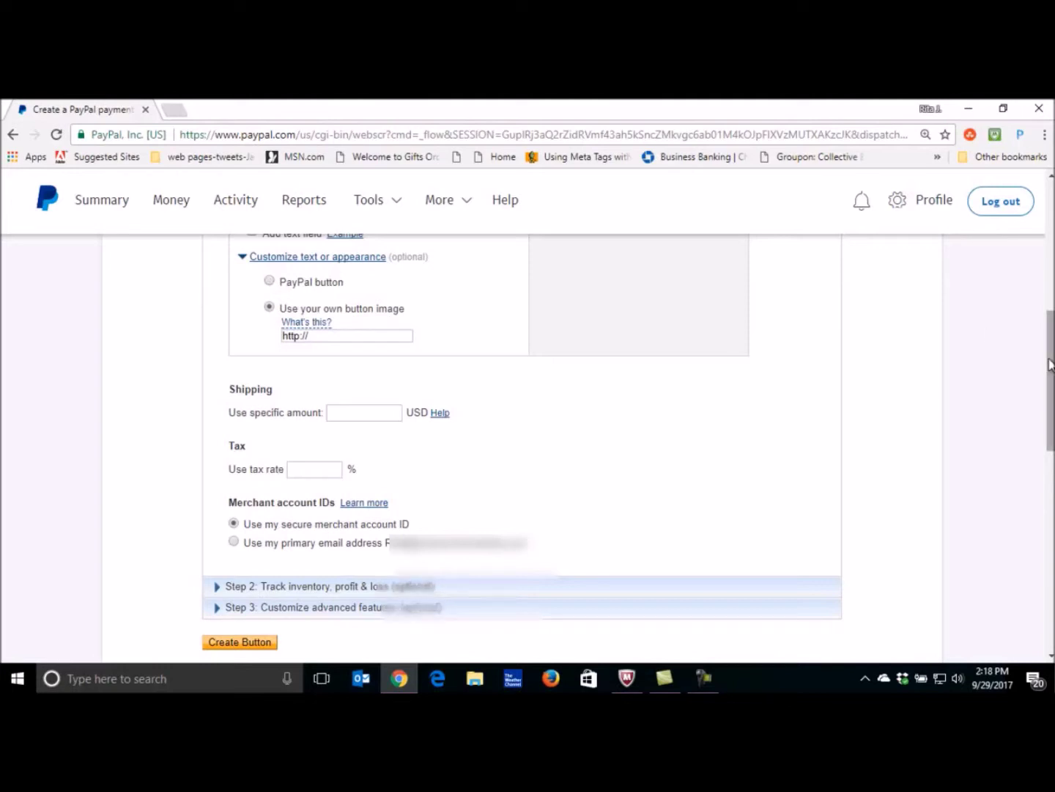
pyautogui.scroll(3, 1052, 367)
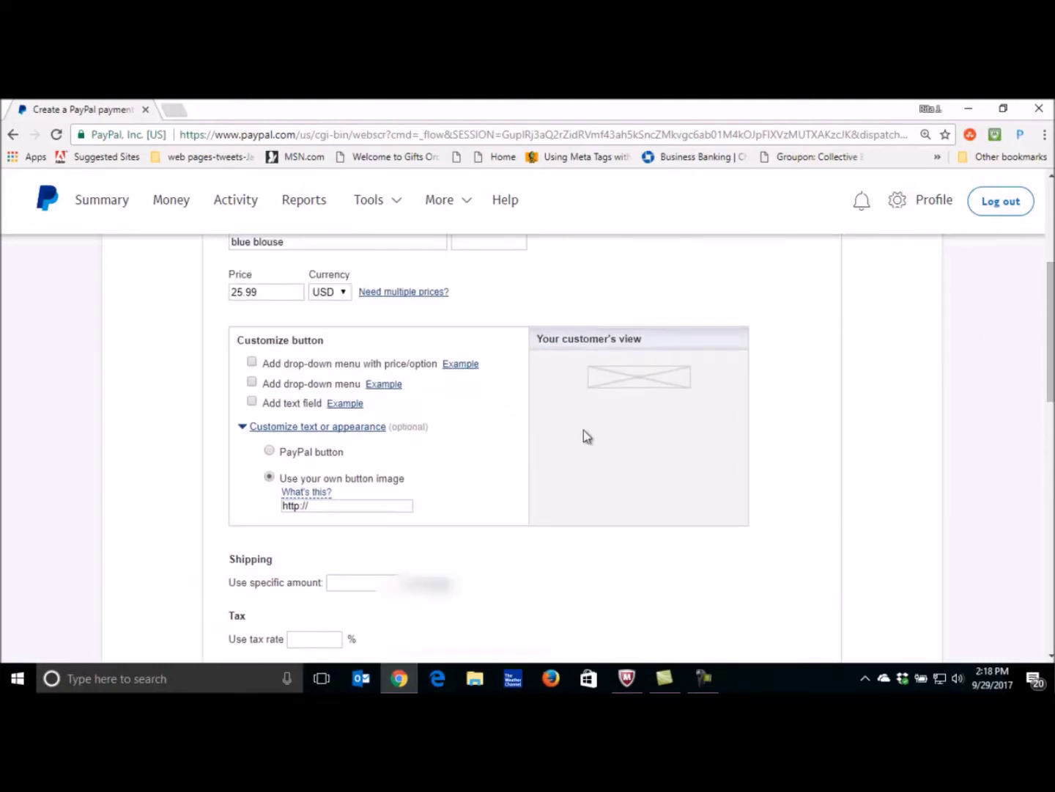
pyautogui.click(271, 452)
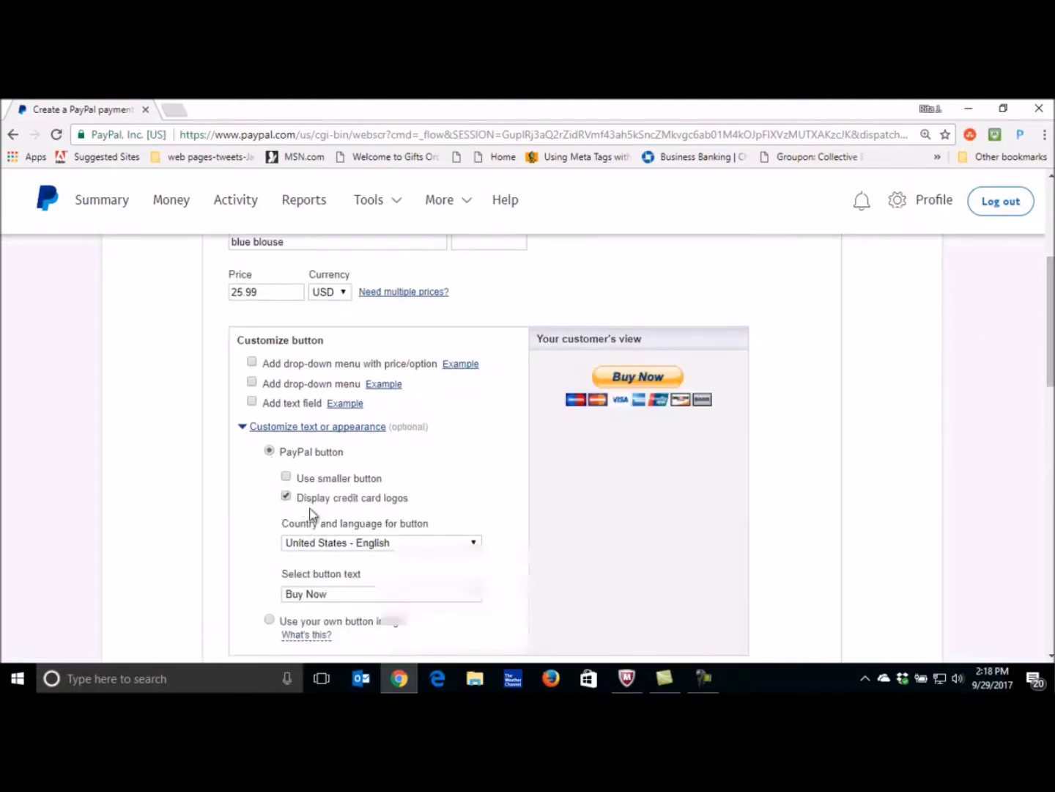
# - Review the shipping, tax and merchant account ID settings, and look through the inventory and profit tracking options
pyautogui.scroll(-3, 350, 513)
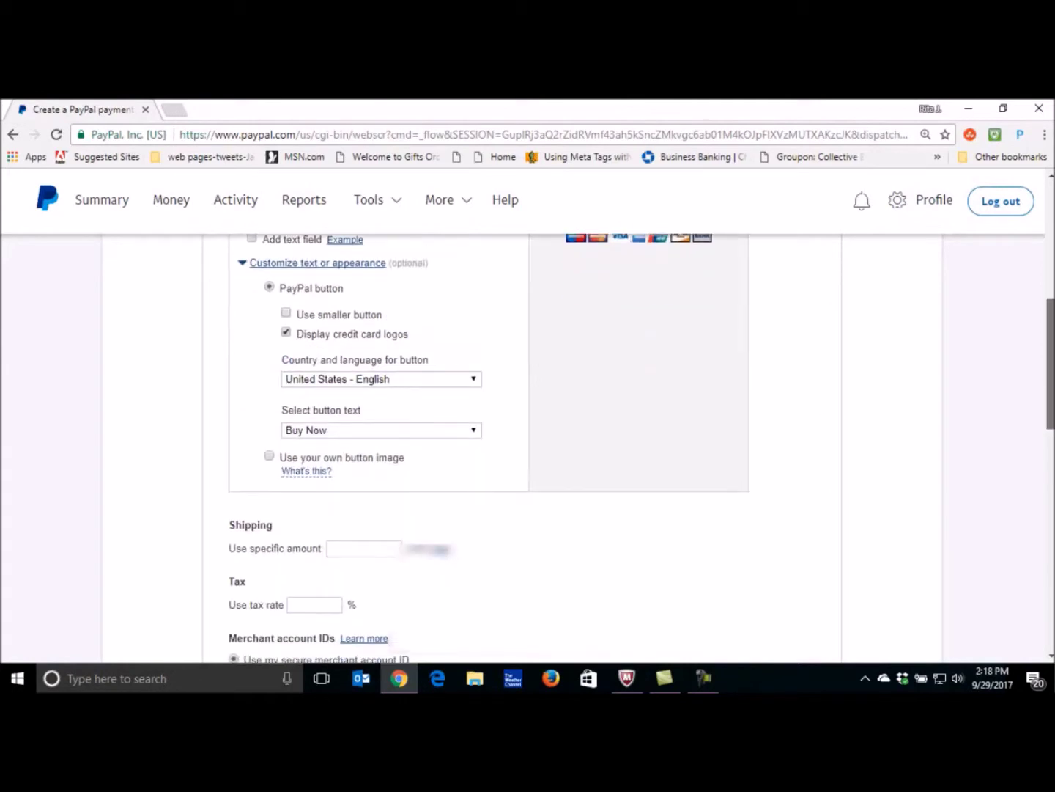
pyautogui.scroll(-3, 439, 396)
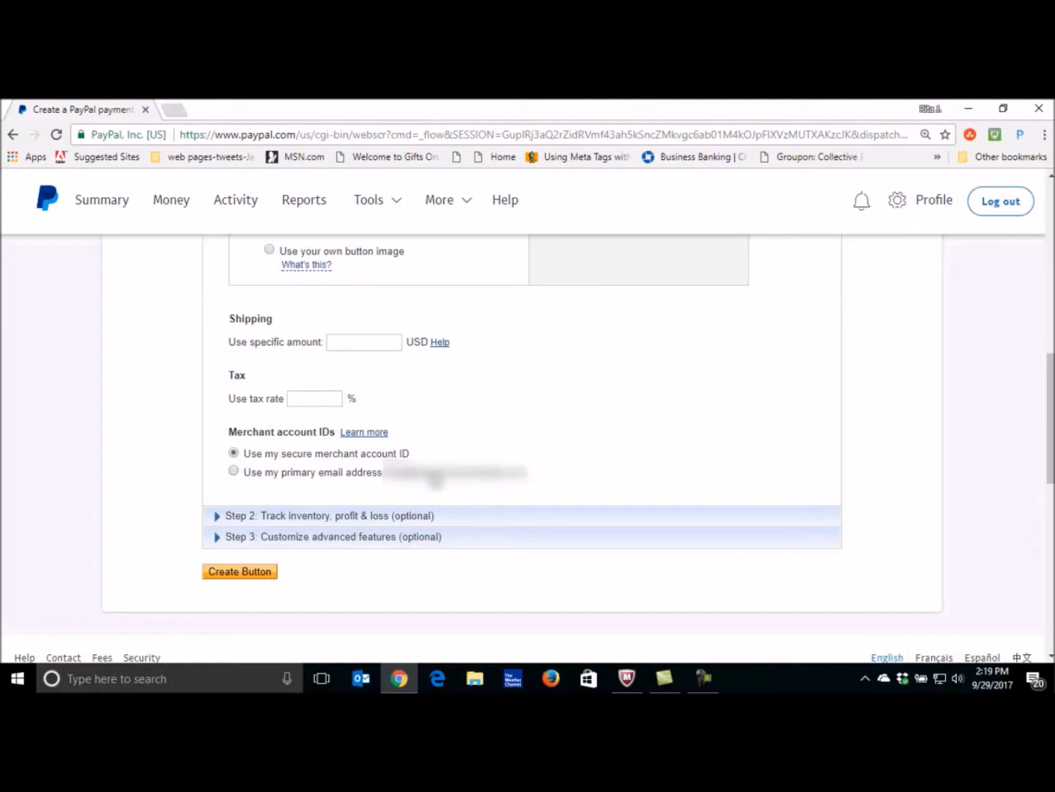
pyautogui.scroll(-3, 412, 419)
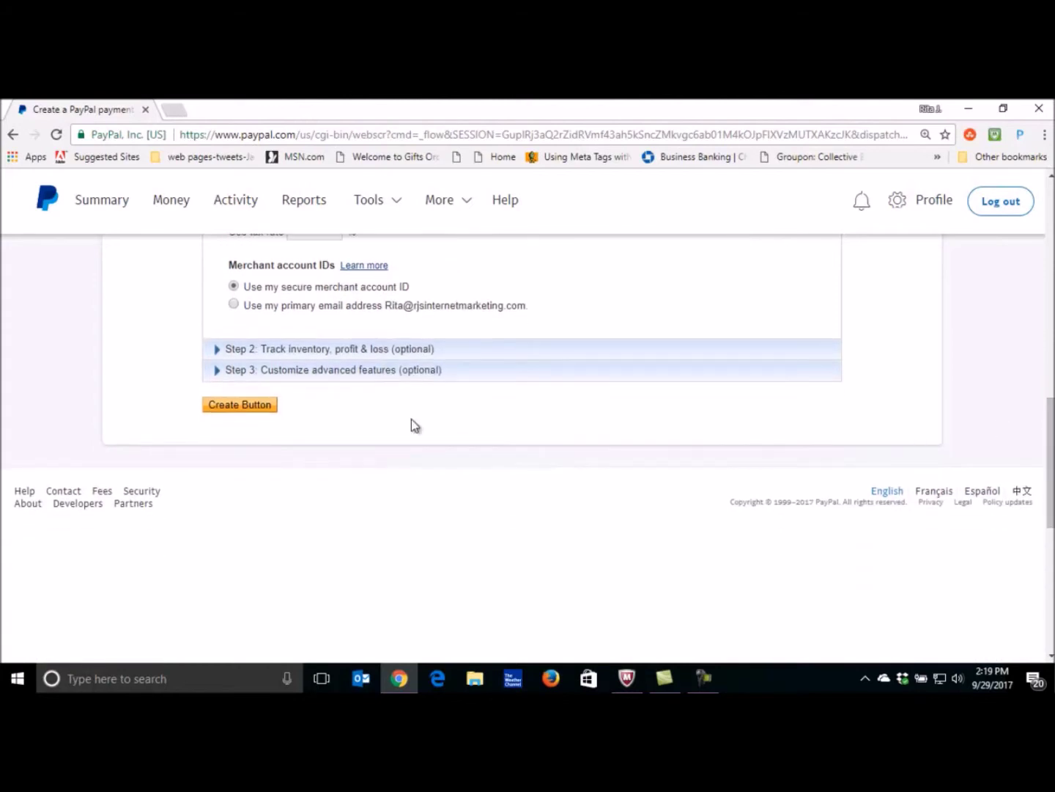
pyautogui.click(215, 349)
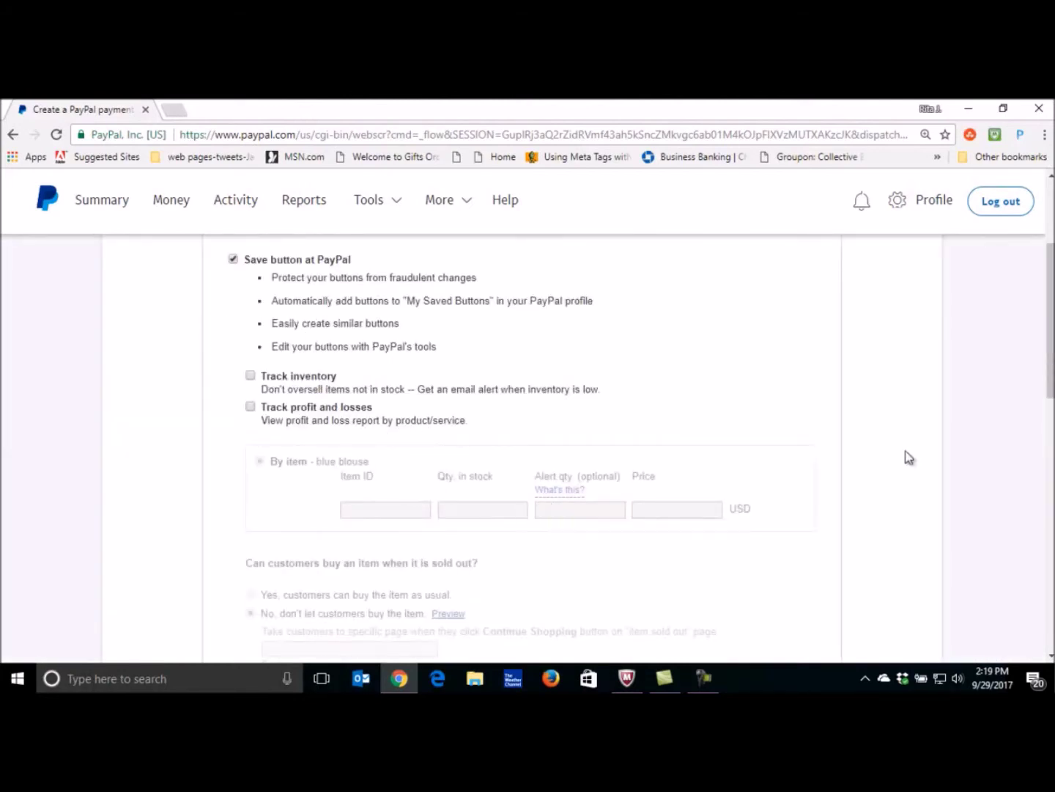
pyautogui.scroll(-5, 1038, 462)
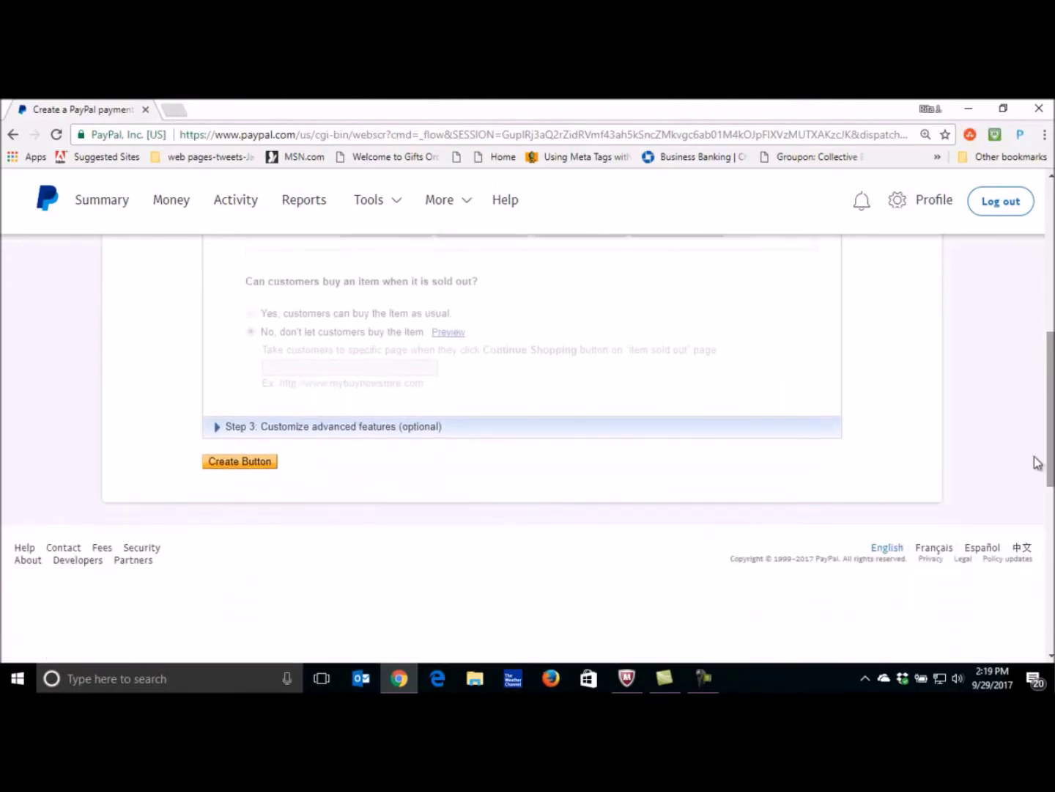
# - Expand the advanced features, review the checkout page options, and enable sending customers to a URL when they cancel checkout
pyautogui.click(235, 427)
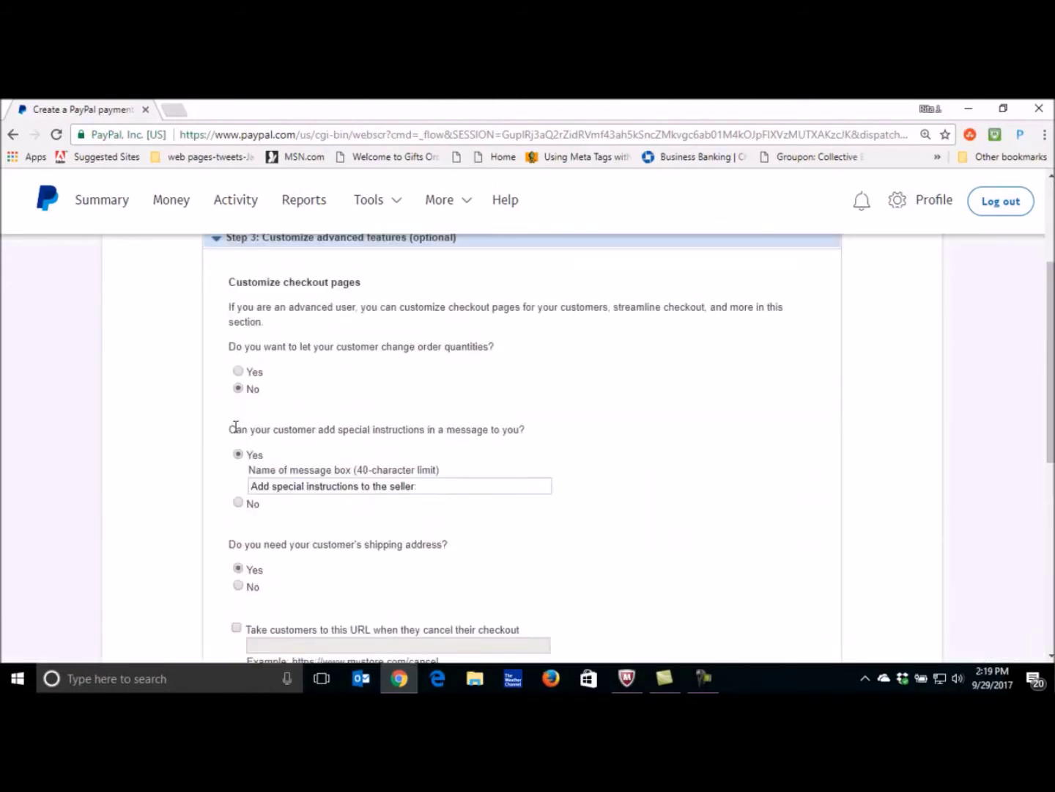
pyautogui.scroll(1, 1046, 359)
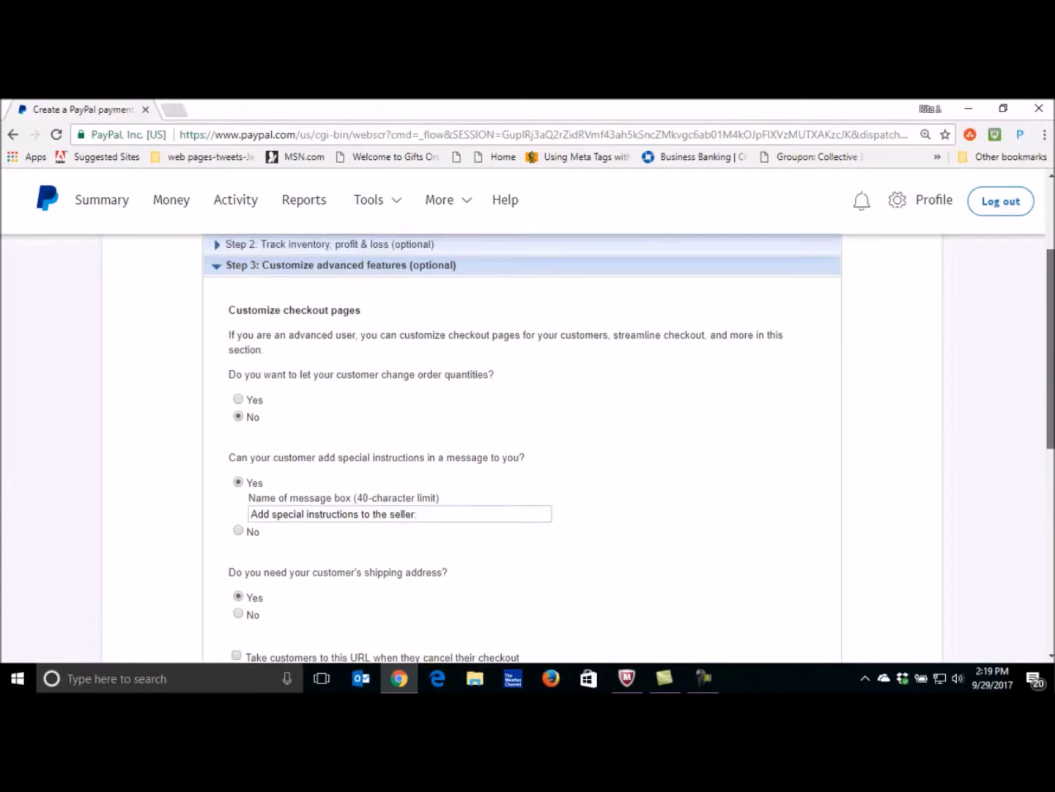
pyautogui.scroll(1, 522, 447)
pyautogui.scroll(-1, 522, 447)
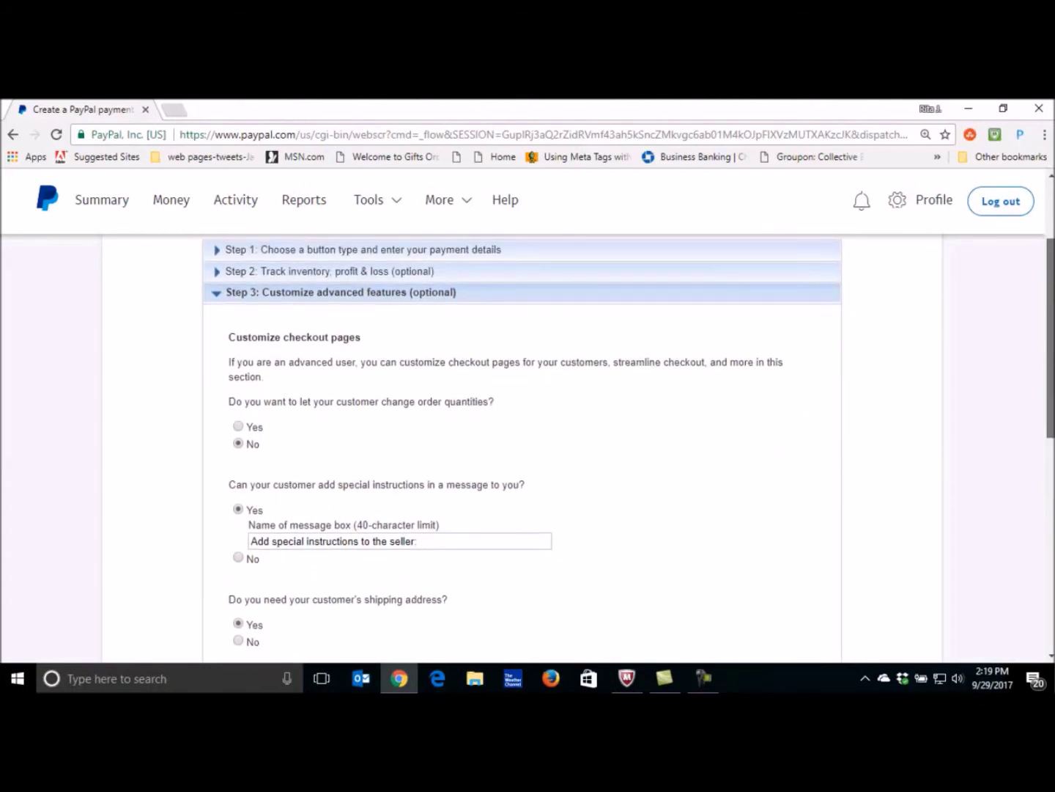
pyautogui.scroll(1, 523, 447)
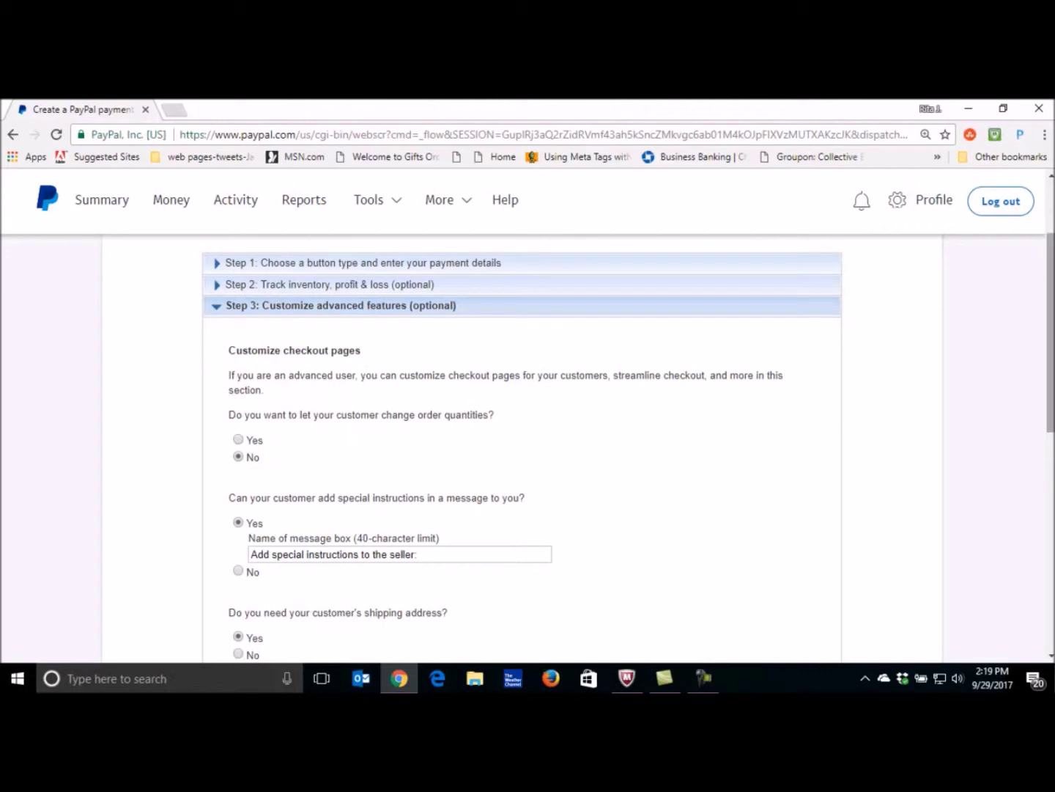
pyautogui.scroll(-2, 619, 362)
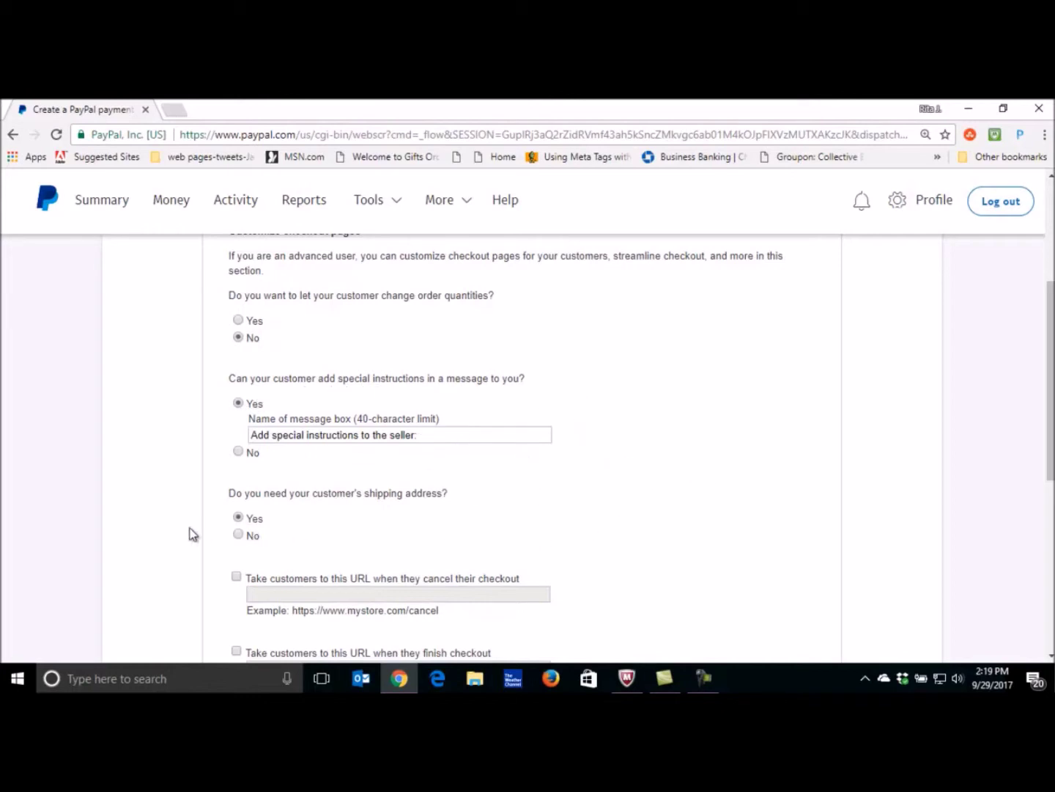
pyautogui.scroll(-3, 368, 514)
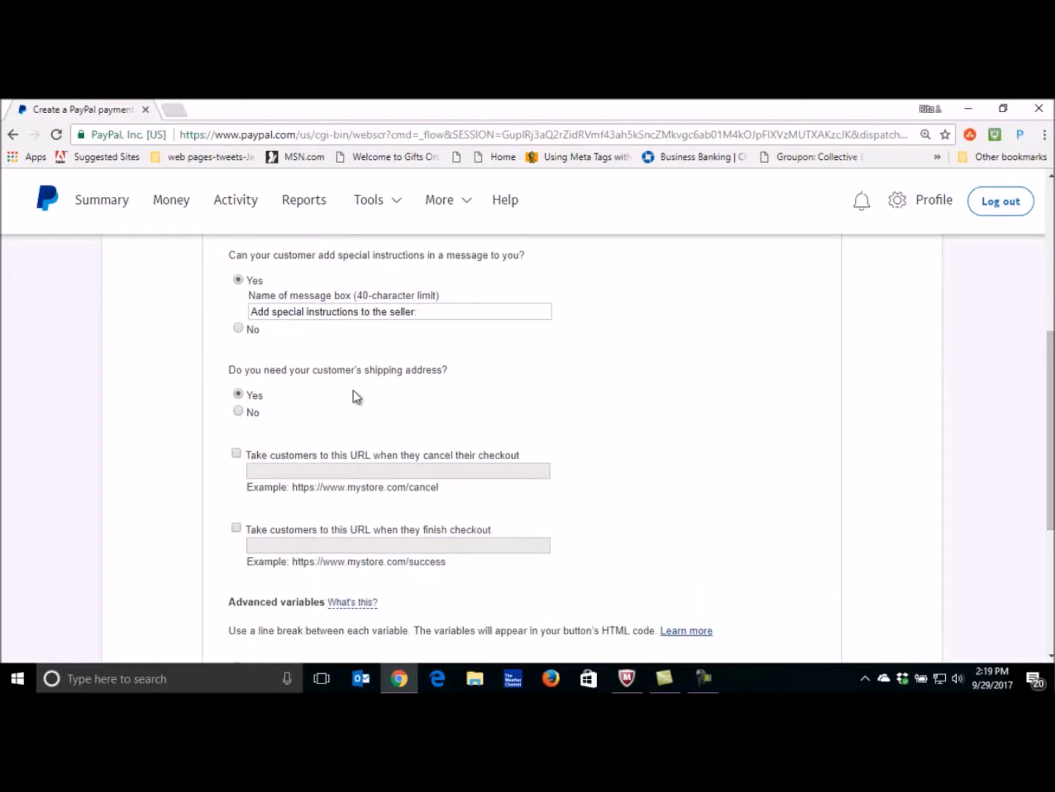
pyautogui.click(236, 452)
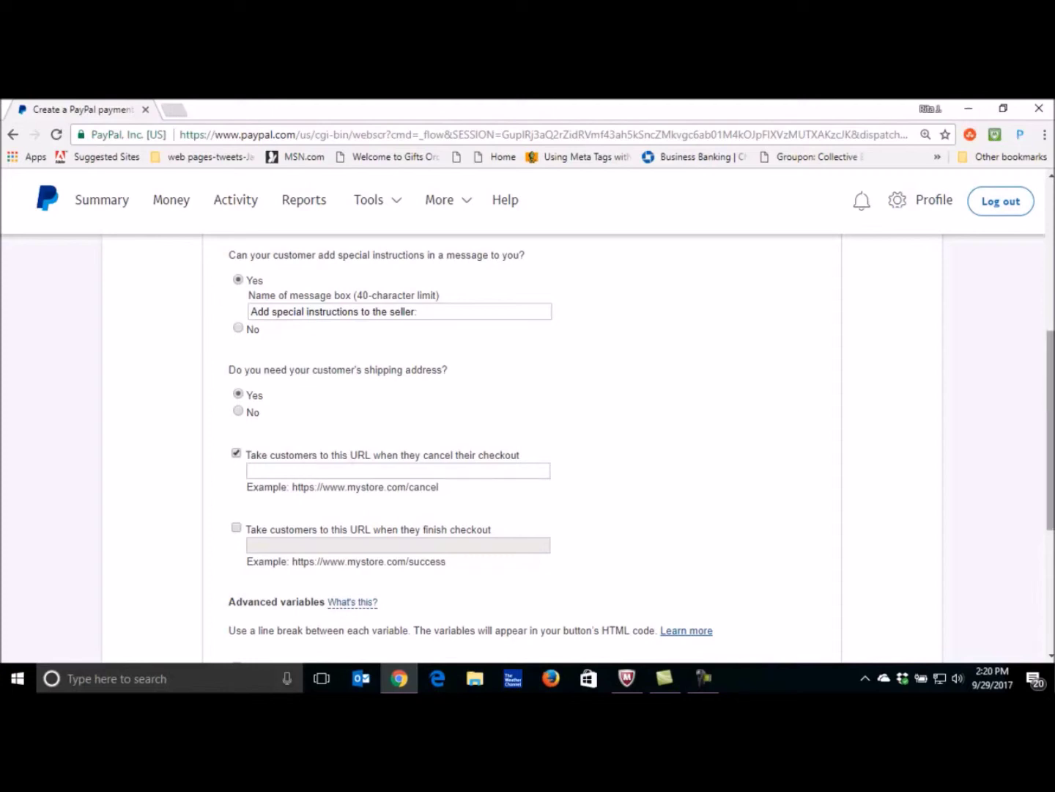
# - Enable sending customers to a URL when they finish checkout, leave the URL blank, and create the payment button
pyautogui.scroll(-2, 1051, 430)
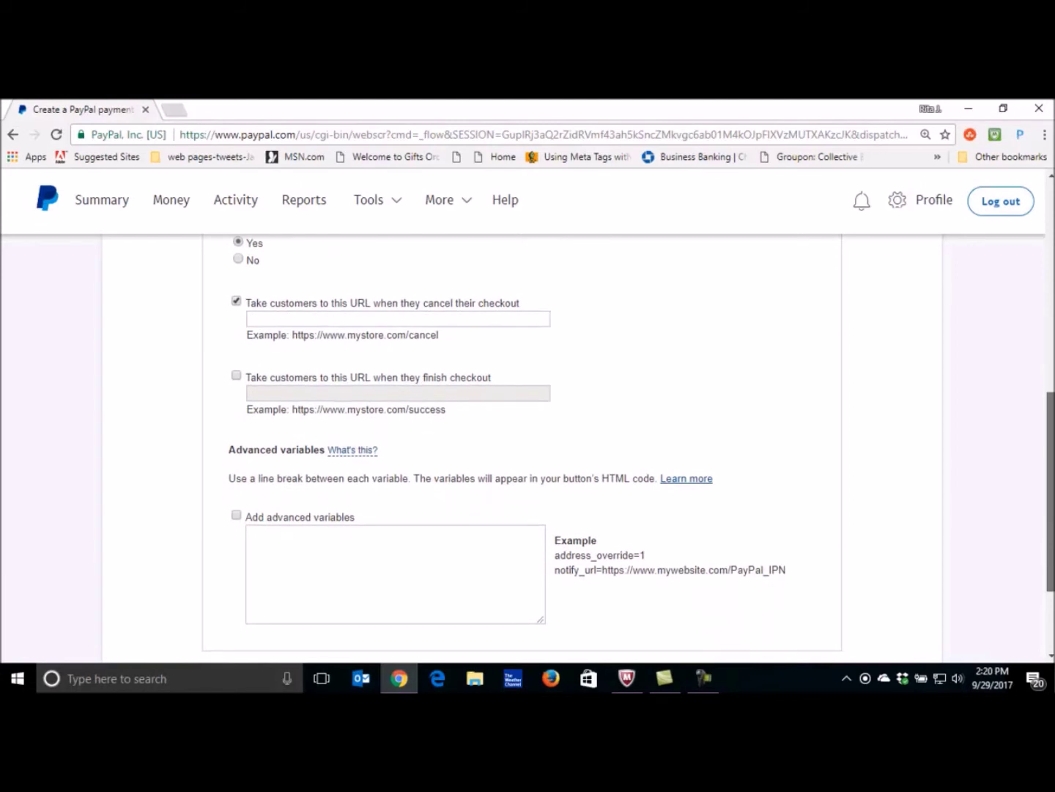
pyautogui.click(235, 371)
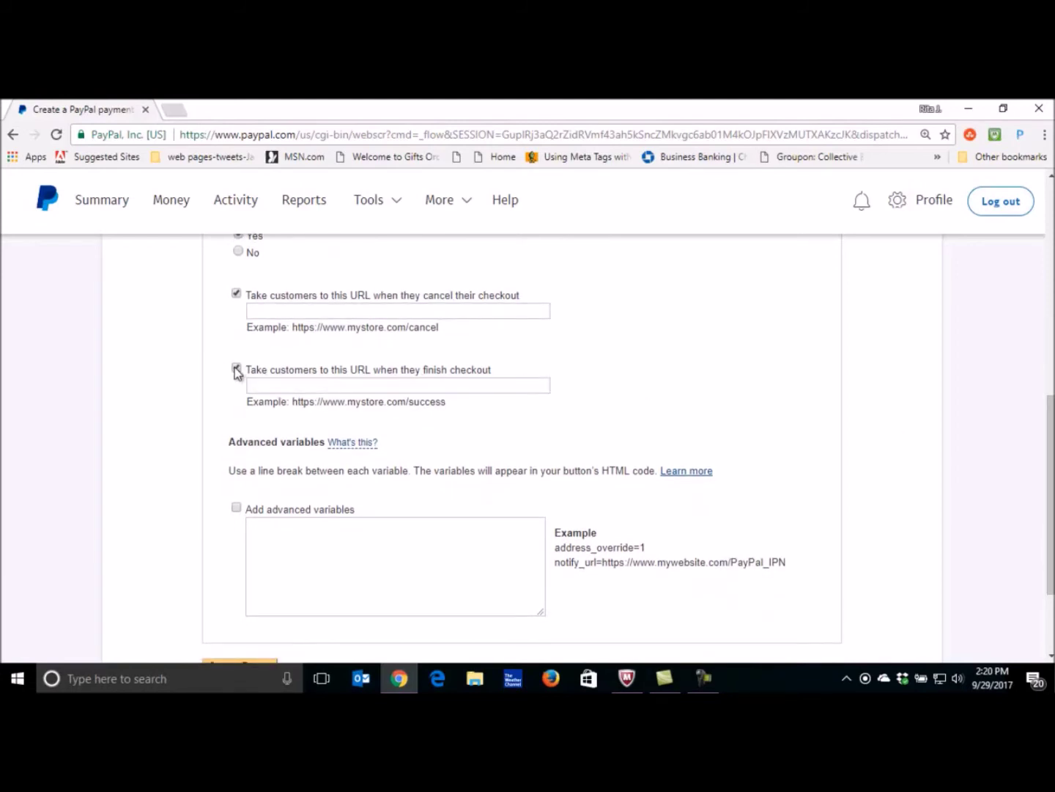
pyautogui.click(295, 387)
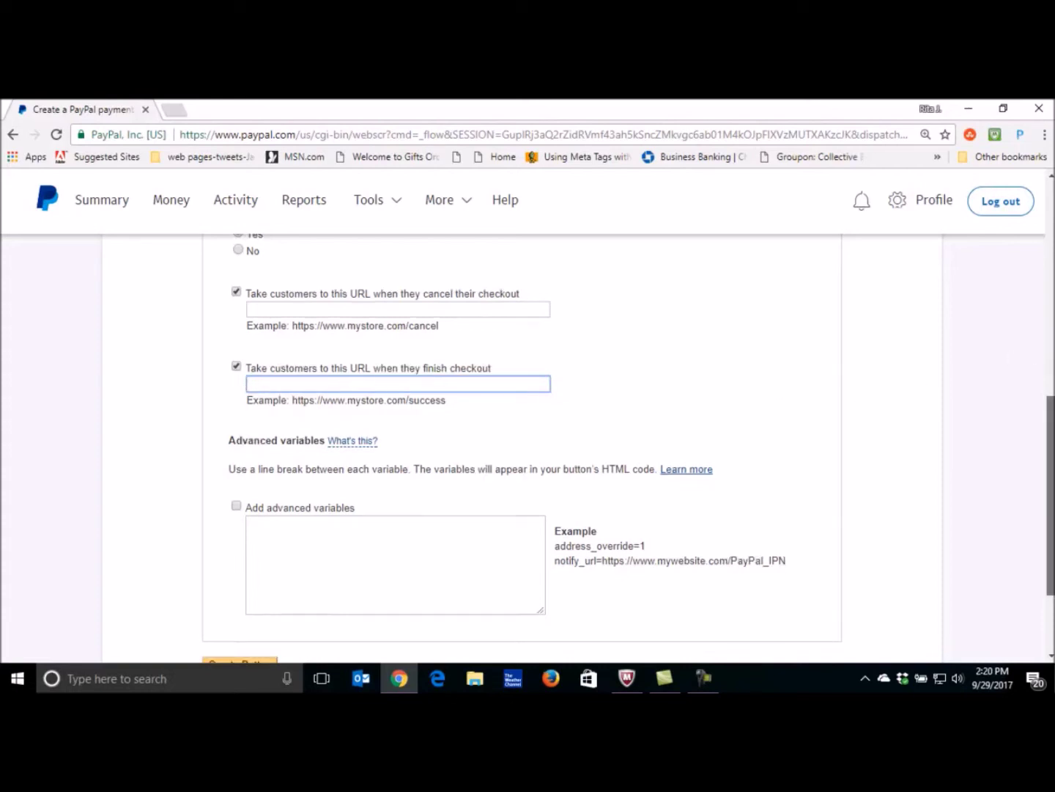
pyautogui.scroll(-2, 765, 543)
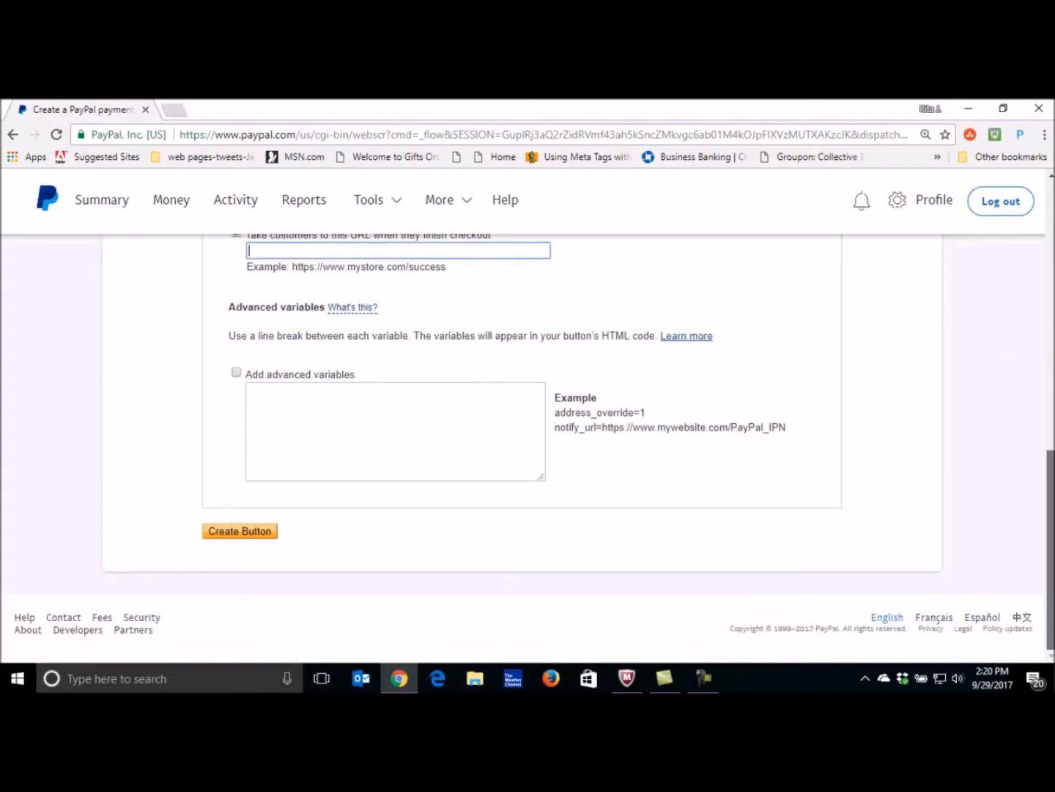
pyautogui.click(221, 535)
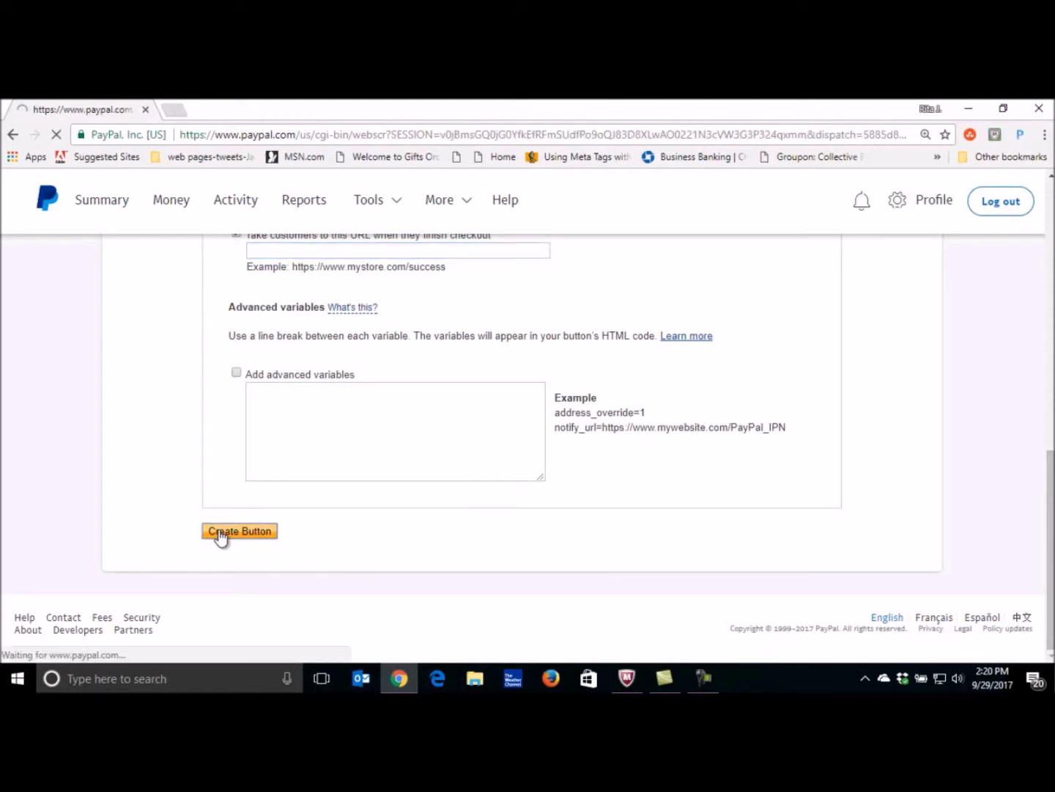
# - Review the generated website code, show the email version of the payment link, and look over the options for creating more buttons
pyautogui.scroll(-3, 839, 432)
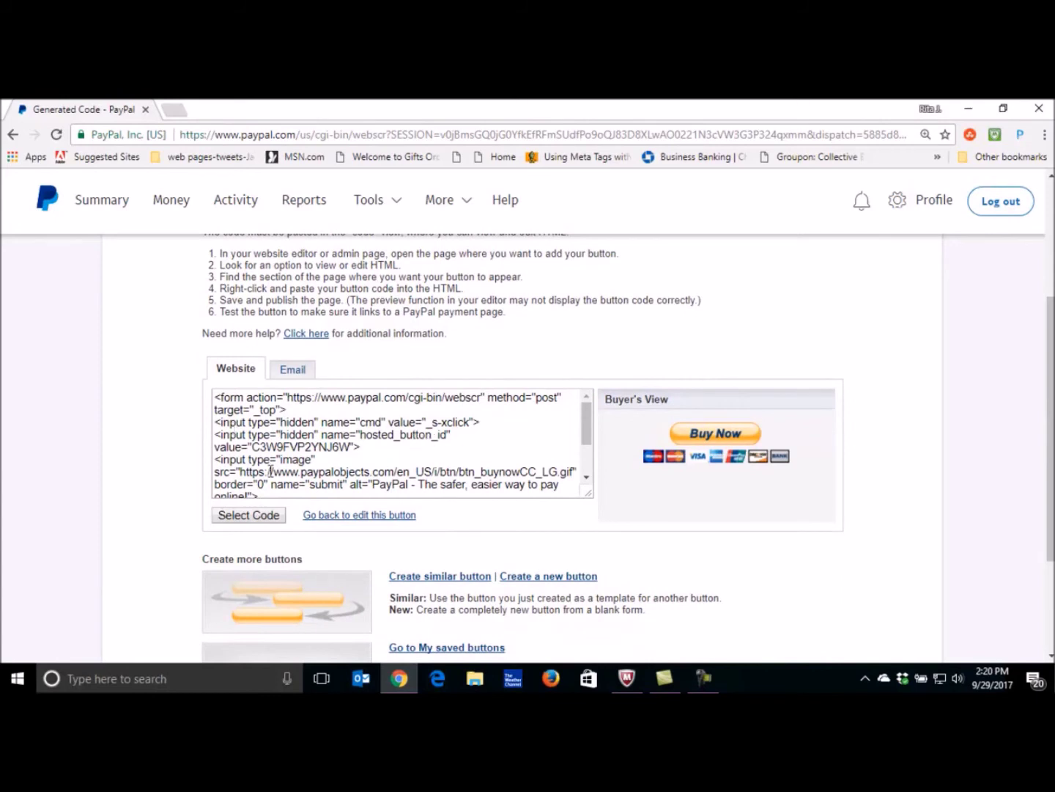
pyautogui.click(292, 373)
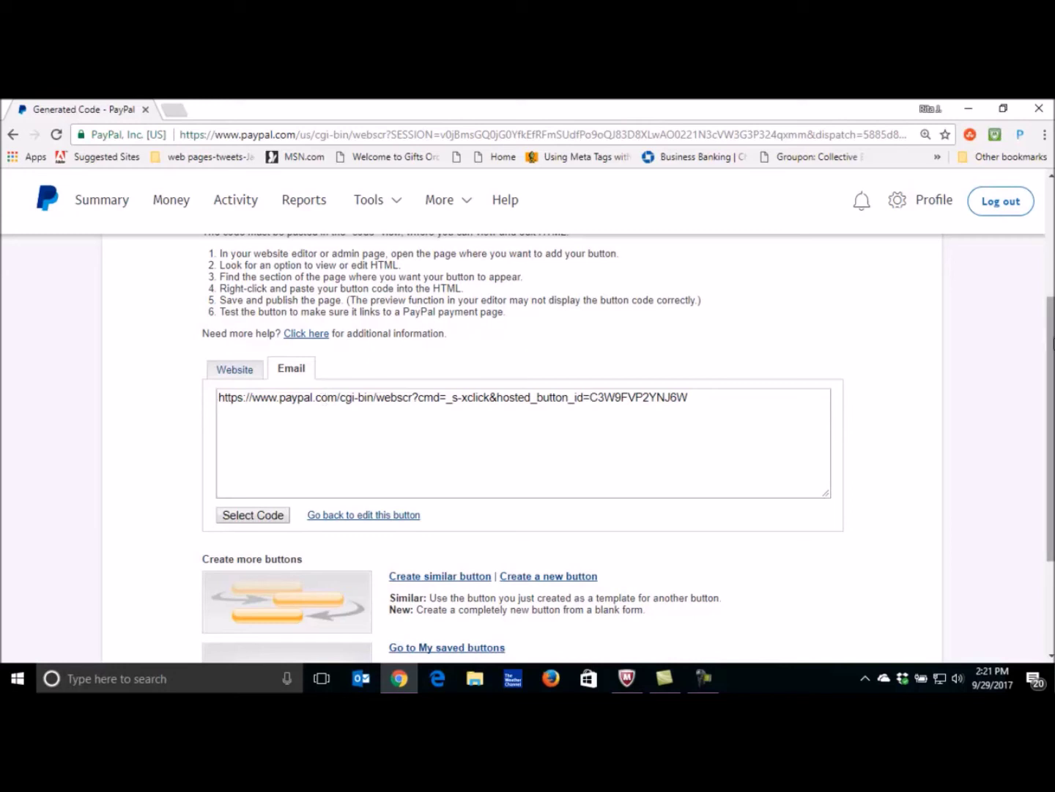
pyautogui.scroll(-3, 524, 448)
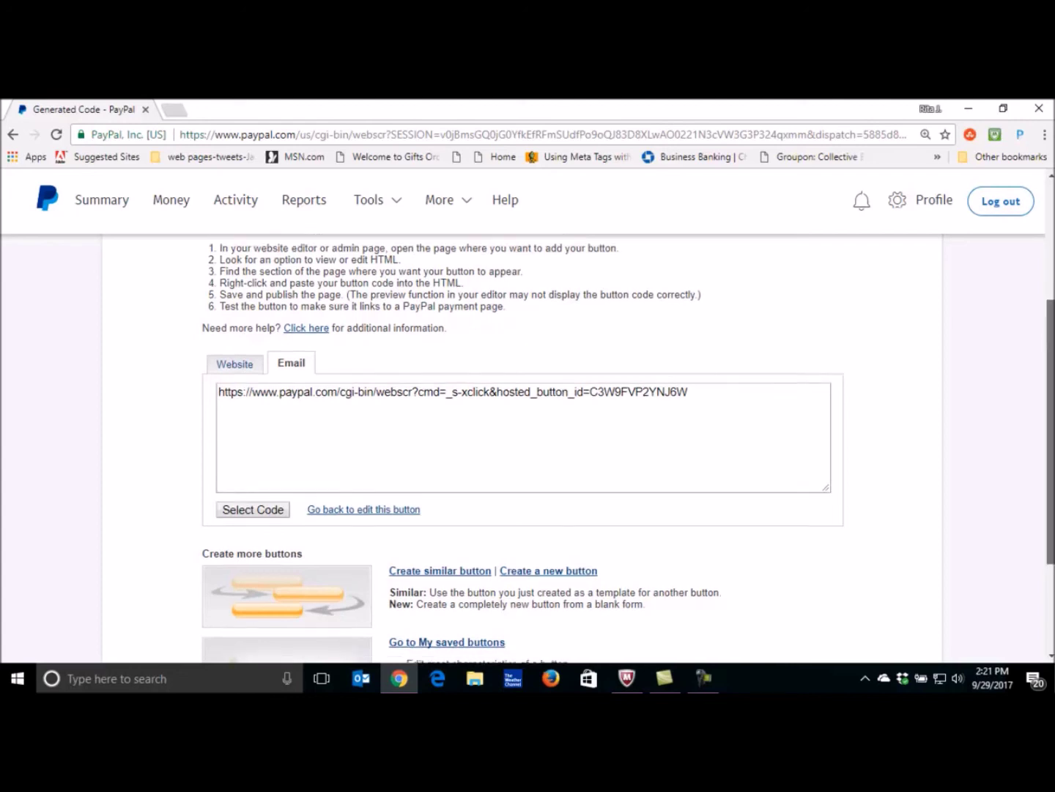
pyautogui.scroll(-1, 524, 447)
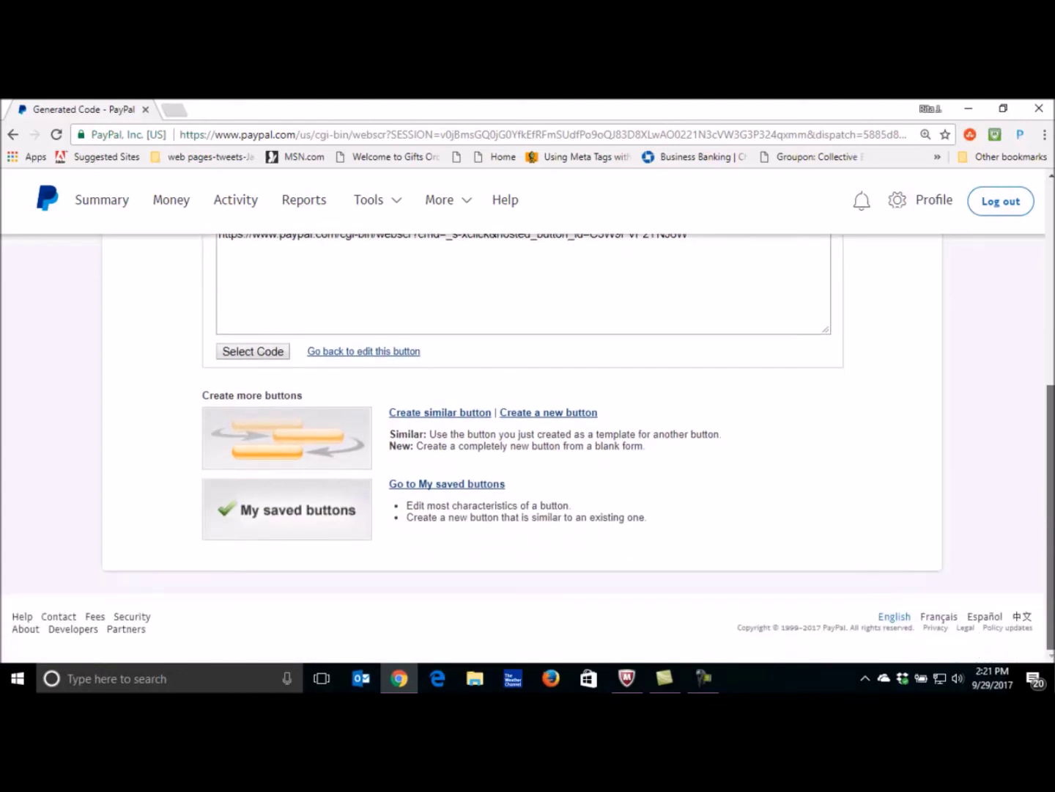